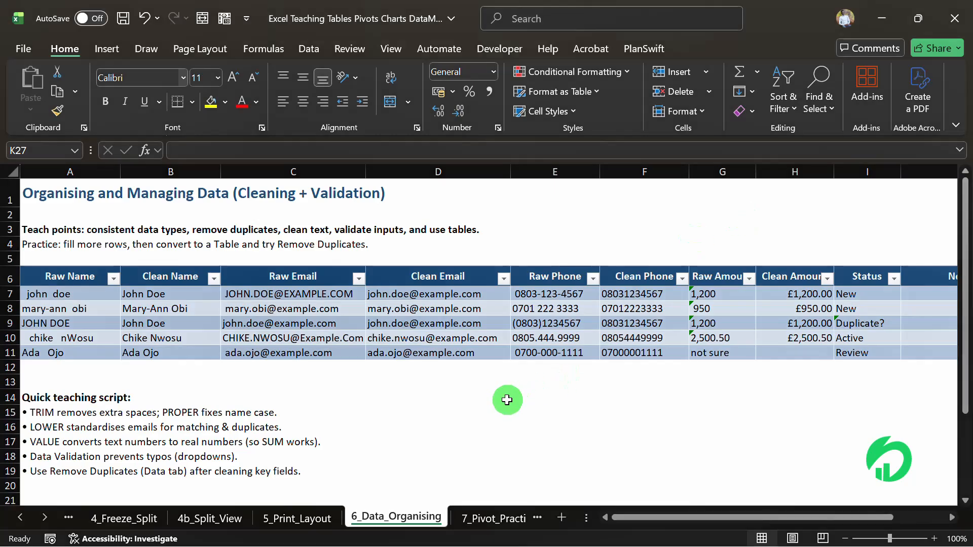
# Step: List the function names left, right, mid, textafter and textbefore in cells D14 to D18
pyautogui.click(504, 400)
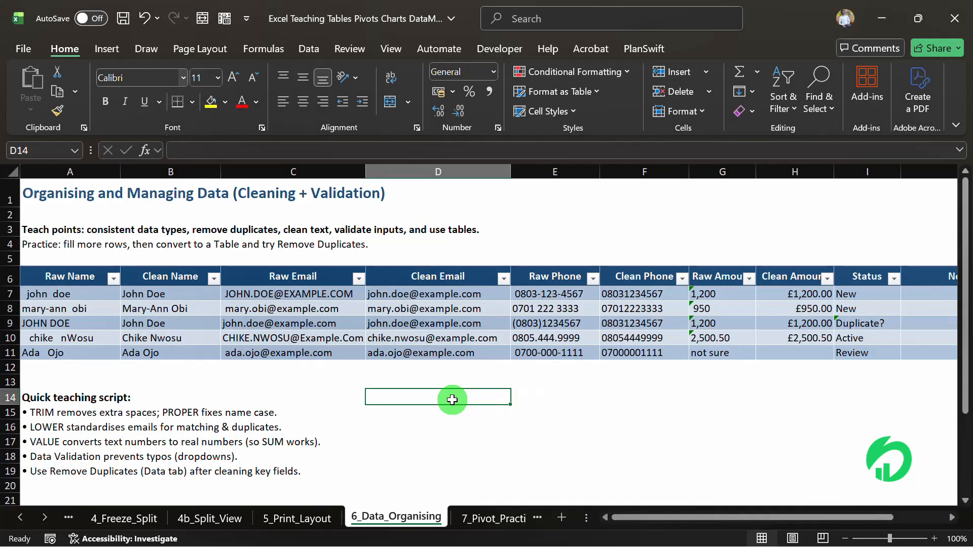
pyautogui.write('left')
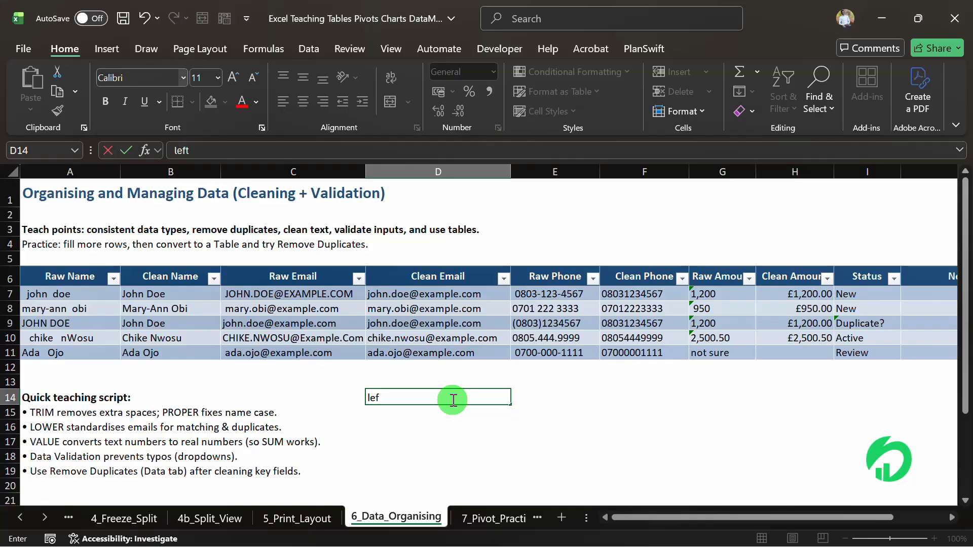
pyautogui.press('Return')
pyautogui.write('right')
pyautogui.press('Return')
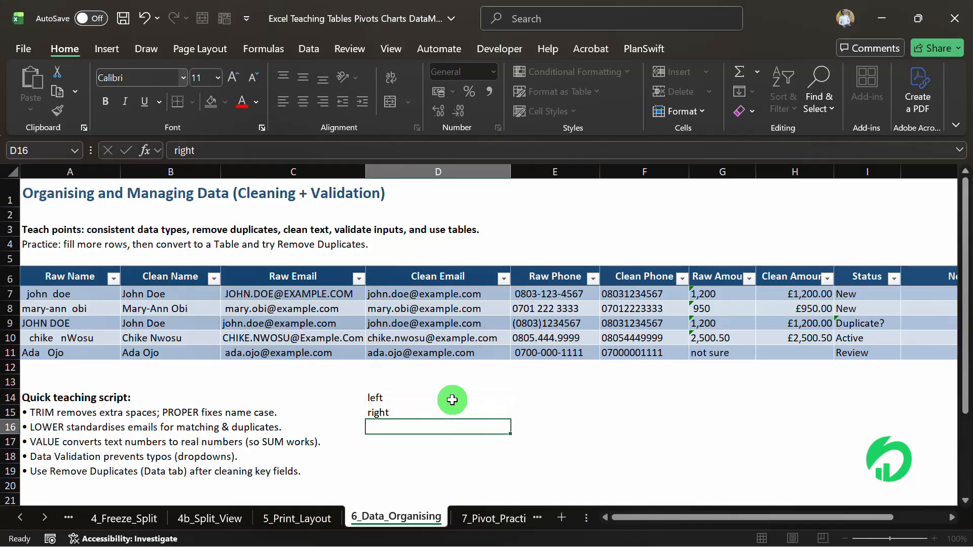
pyautogui.write('mid')
pyautogui.press('Return')
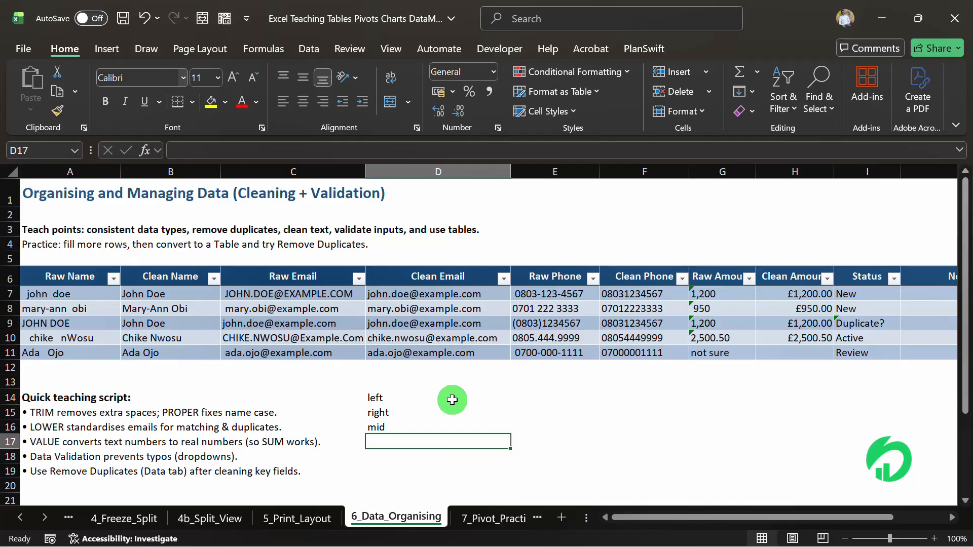
pyautogui.write('textafter')
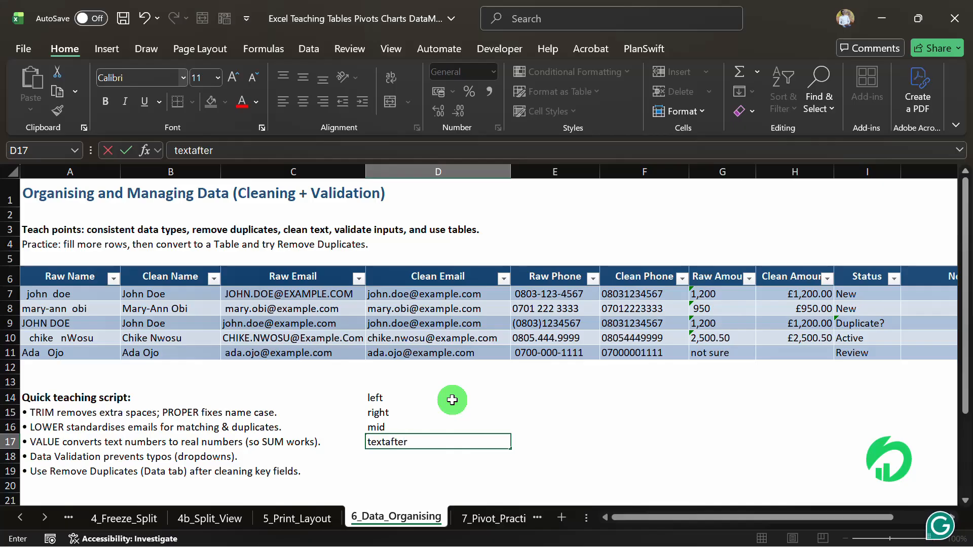
pyautogui.press('Return')
pyautogui.write('text')
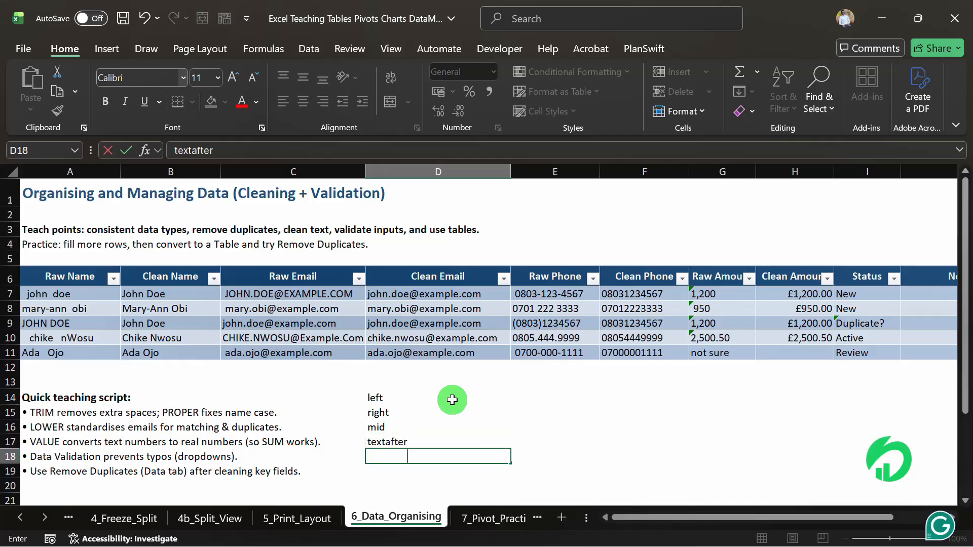
pyautogui.write('before')
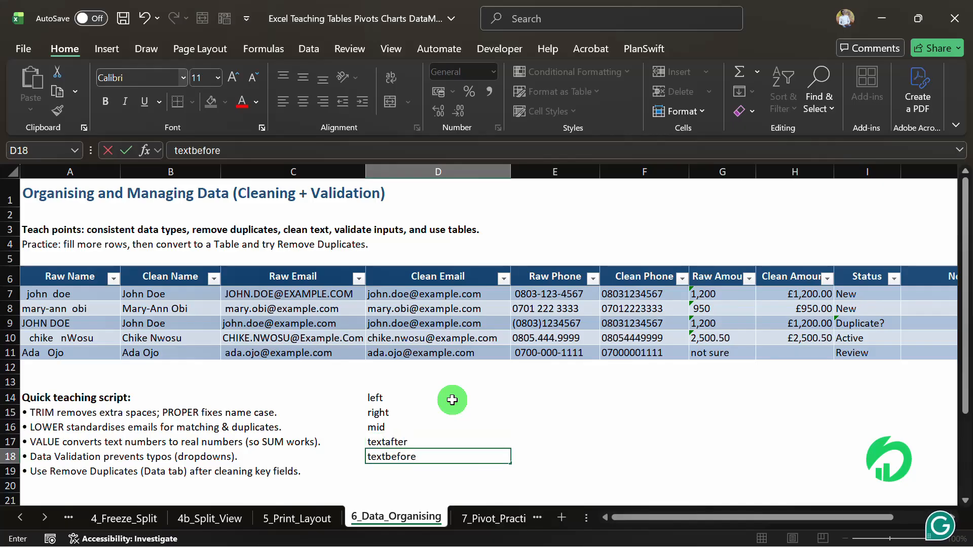
pyautogui.press('Return')
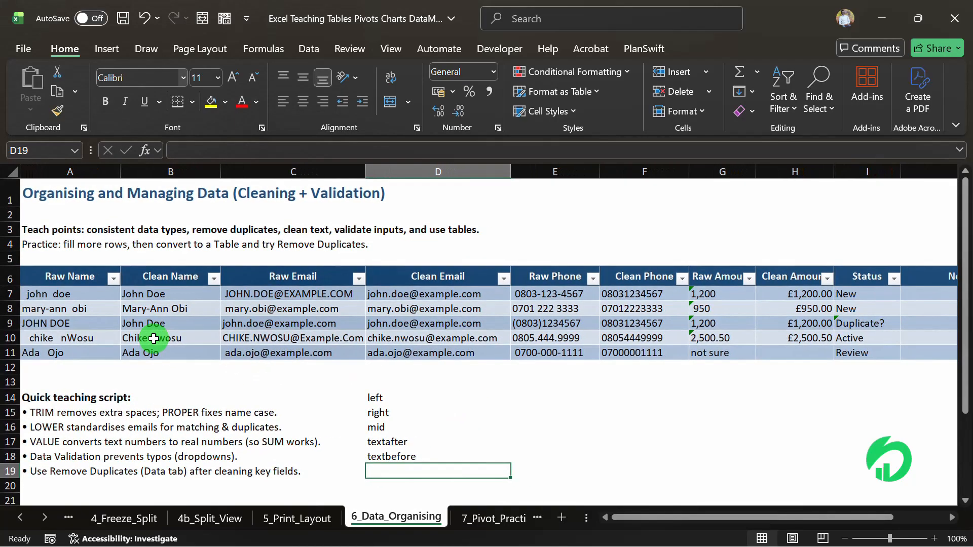
# Step: Examine the raw names in A23:A27 for extra spaces and inconsistent letter case
pyautogui.click(83, 298)
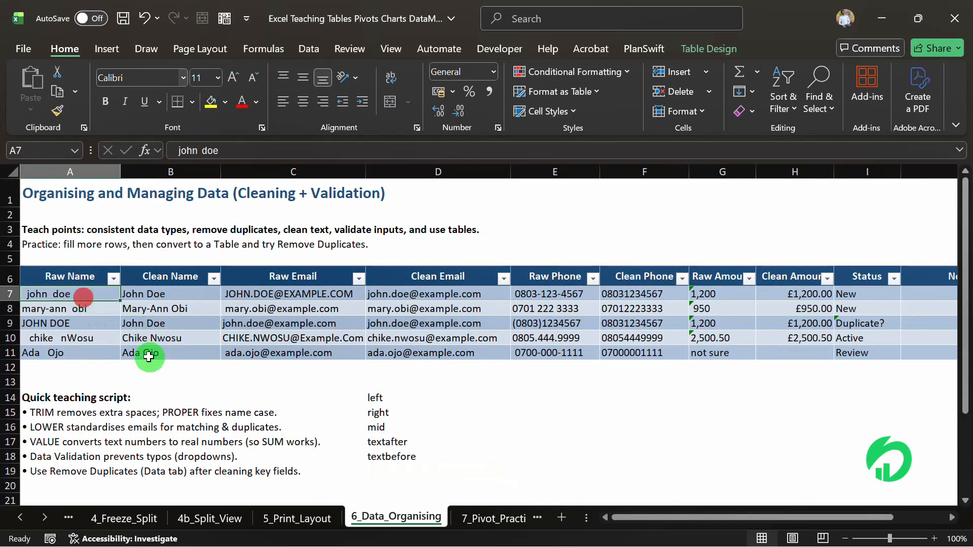
pyautogui.scroll(-3, 138, 376)
pyautogui.scroll(-2, 138, 376)
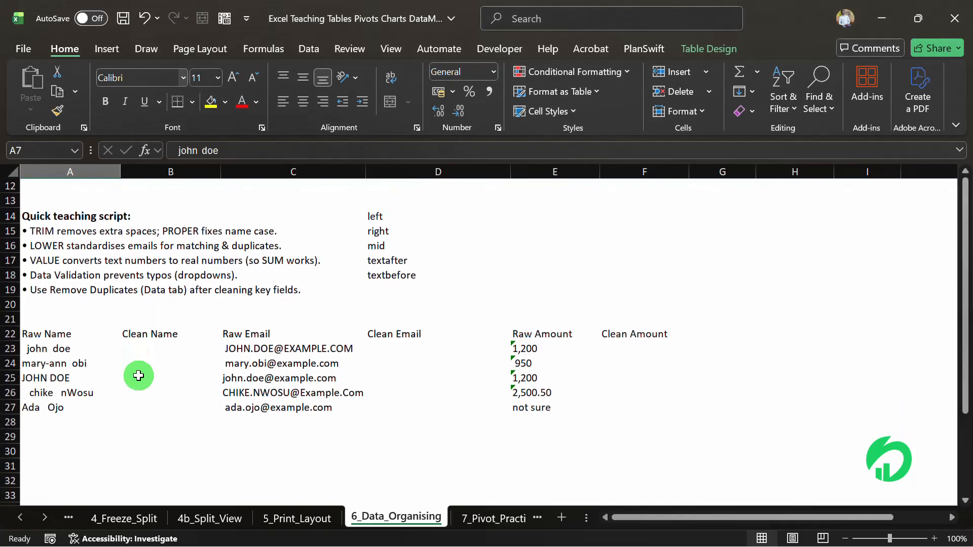
pyautogui.click(52, 340)
pyautogui.click(58, 312)
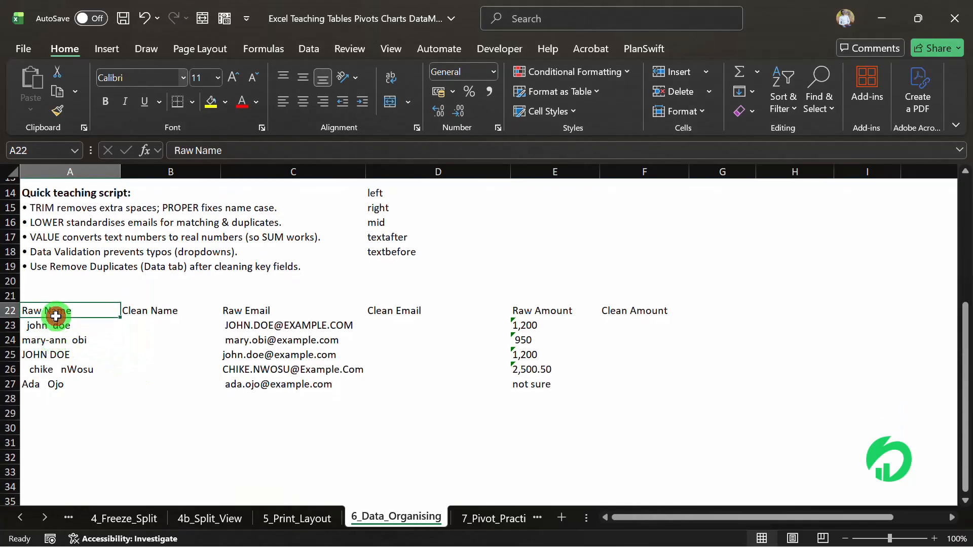
pyautogui.click(60, 326)
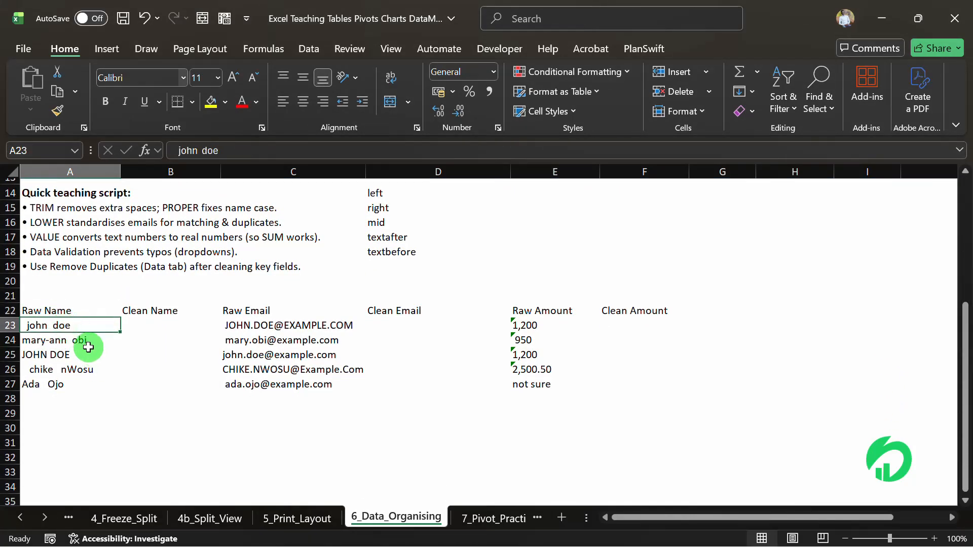
pyautogui.click(63, 341)
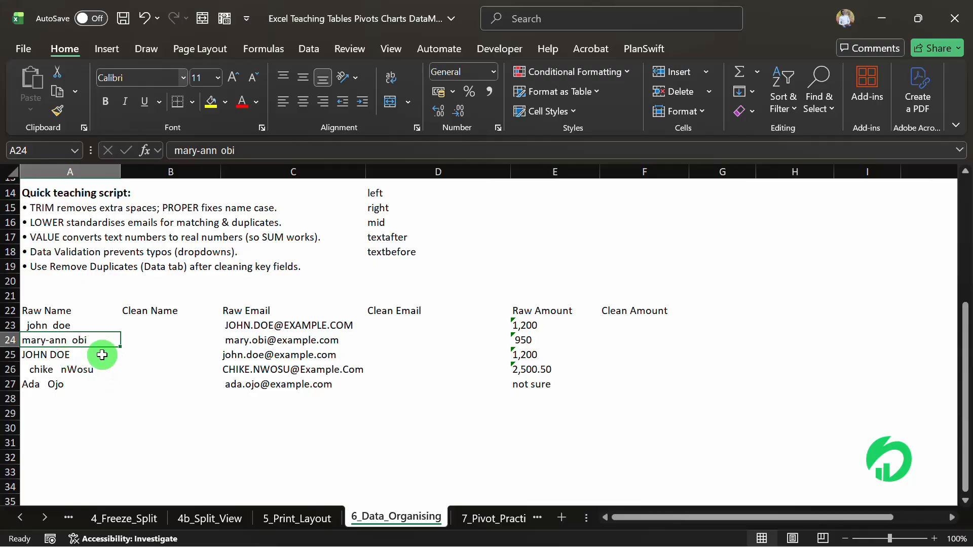
pyautogui.click(65, 326)
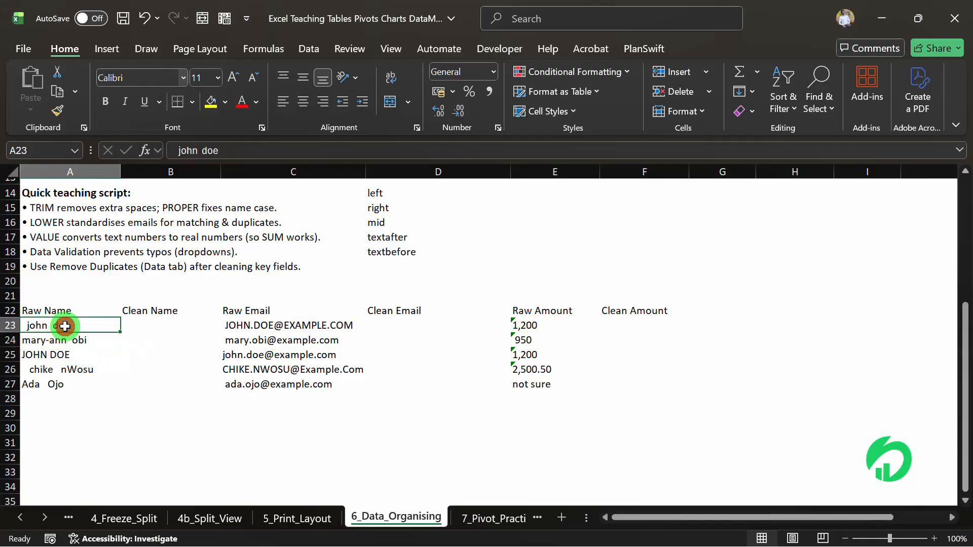
pyautogui.click(86, 338)
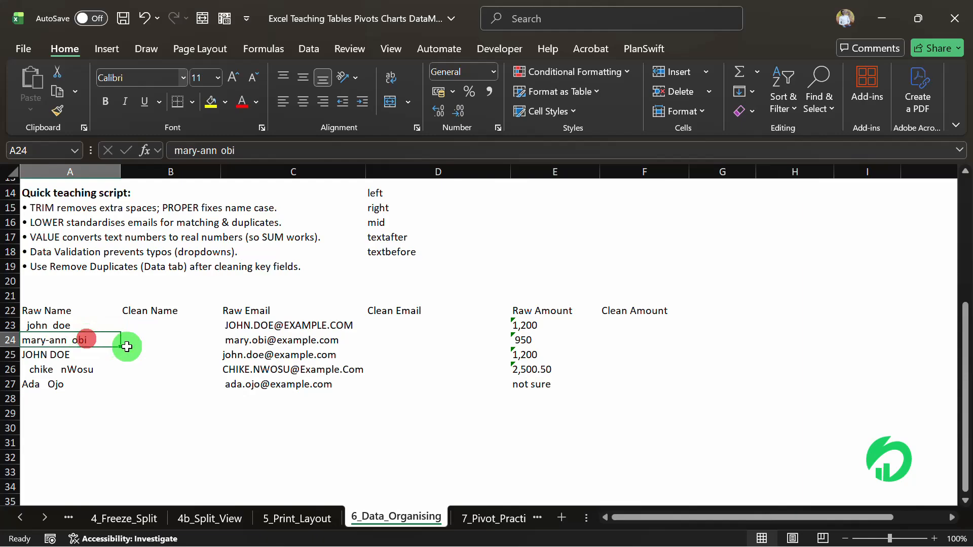
pyautogui.click(70, 355)
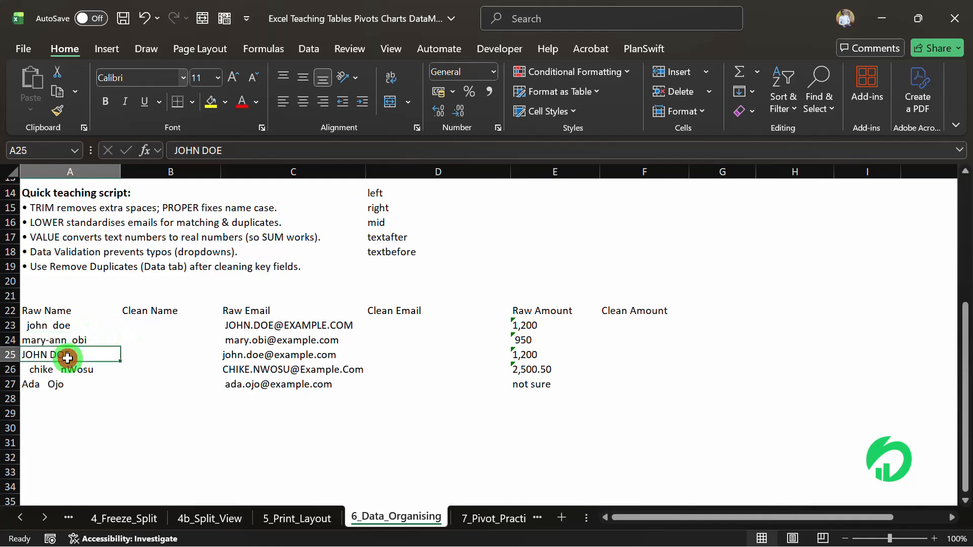
pyautogui.click(94, 373)
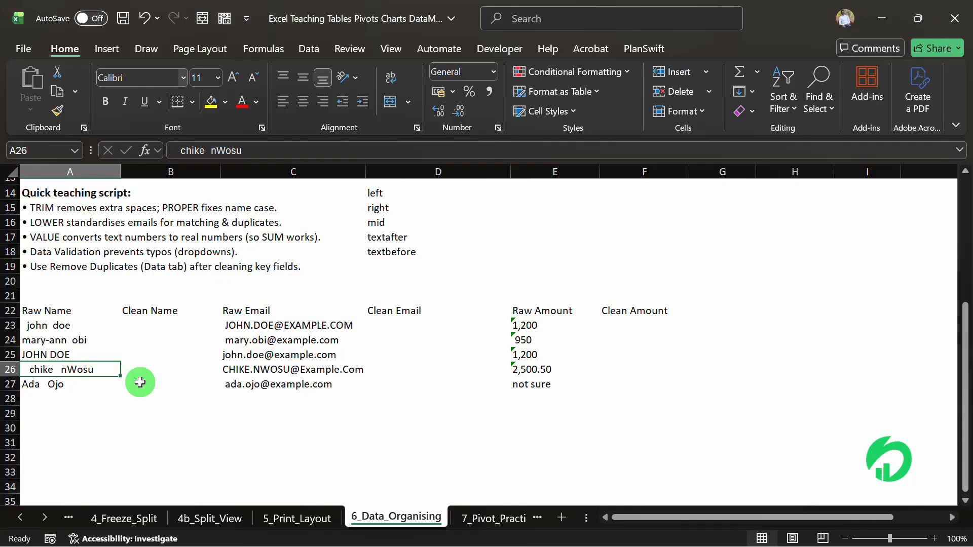
pyautogui.click(78, 383)
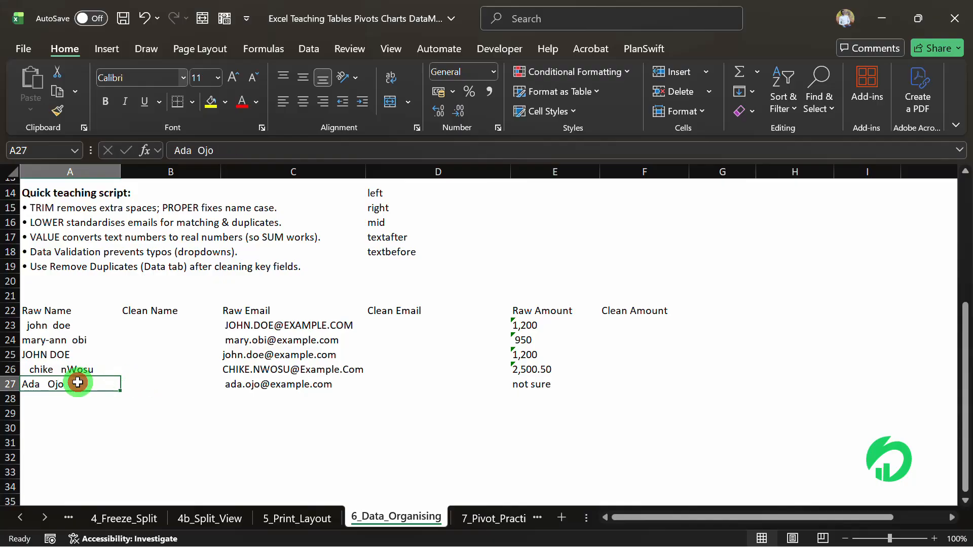
pyautogui.doubleClick(25, 327)
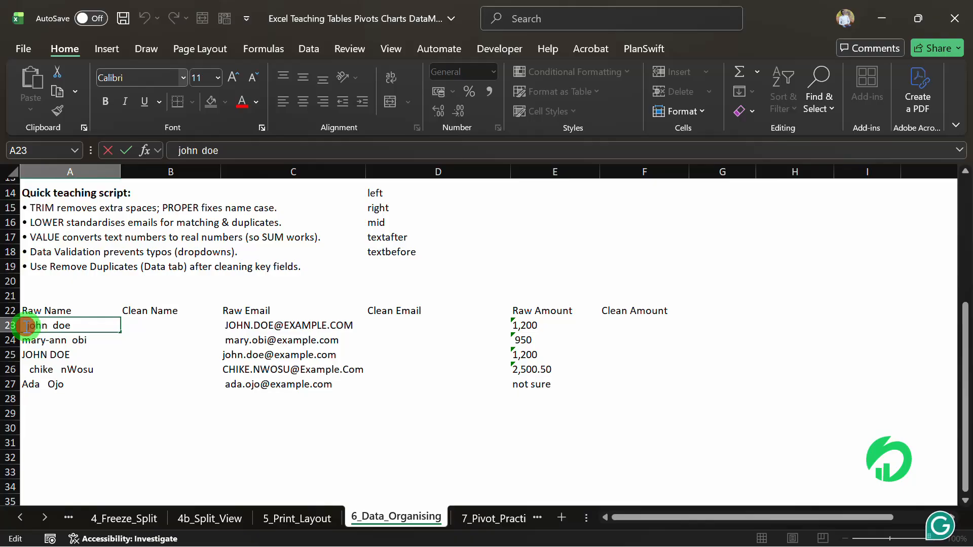
pyautogui.moveTo(26, 327); pyautogui.dragTo(22, 327)
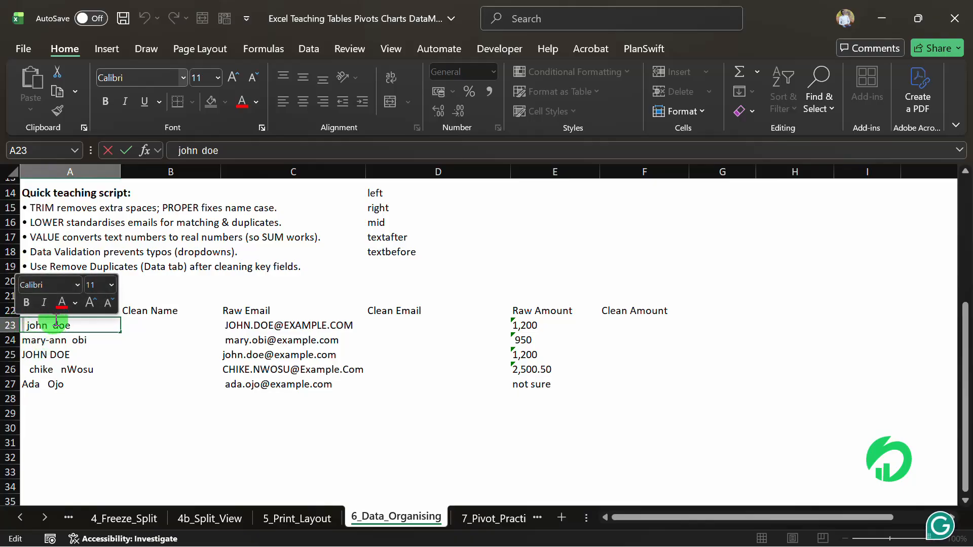
pyautogui.click(34, 370)
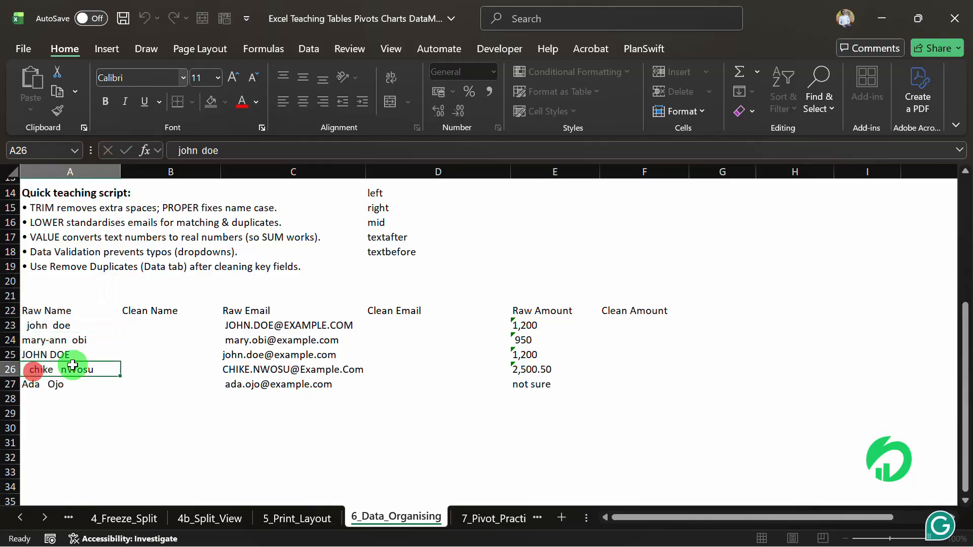
pyautogui.click(148, 381)
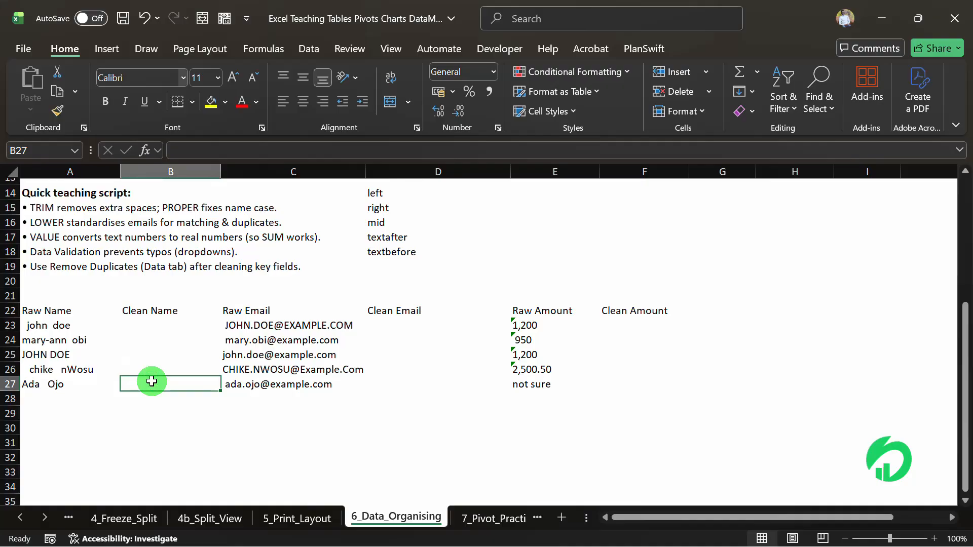
# Step: Review the Raw Email entries in column C and the first Raw Amount entry in E23 for formatting problems
pyautogui.click(256, 337)
pyautogui.rightClick(258, 338)
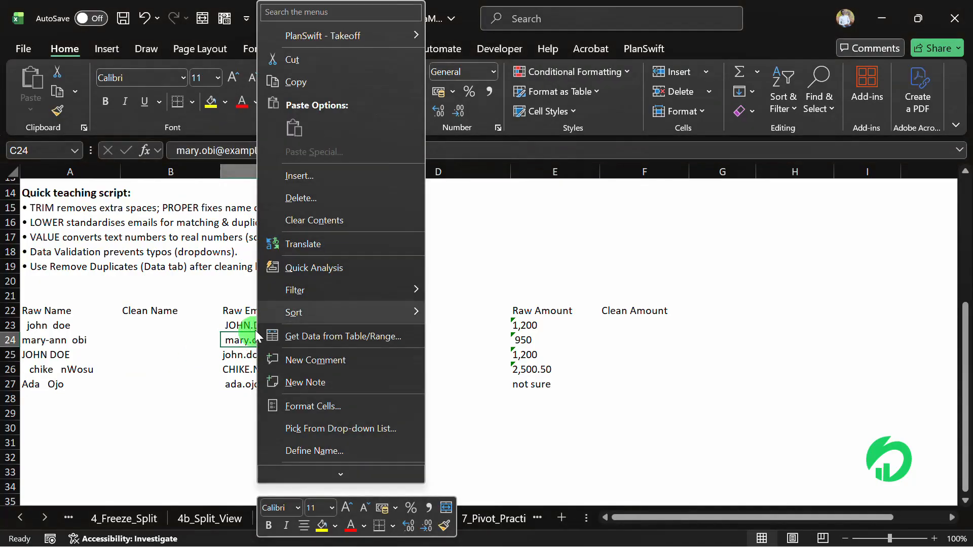
pyautogui.click(234, 339)
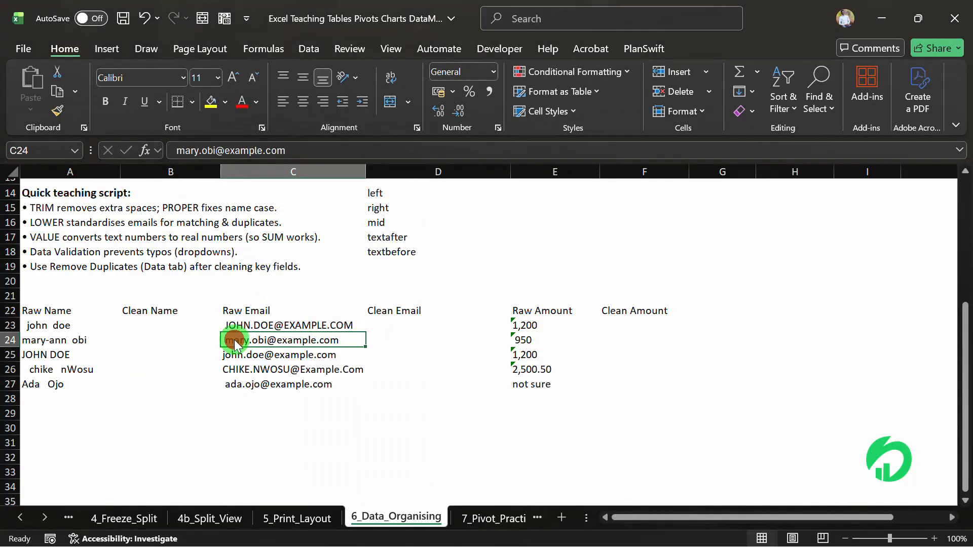
pyautogui.click(316, 326)
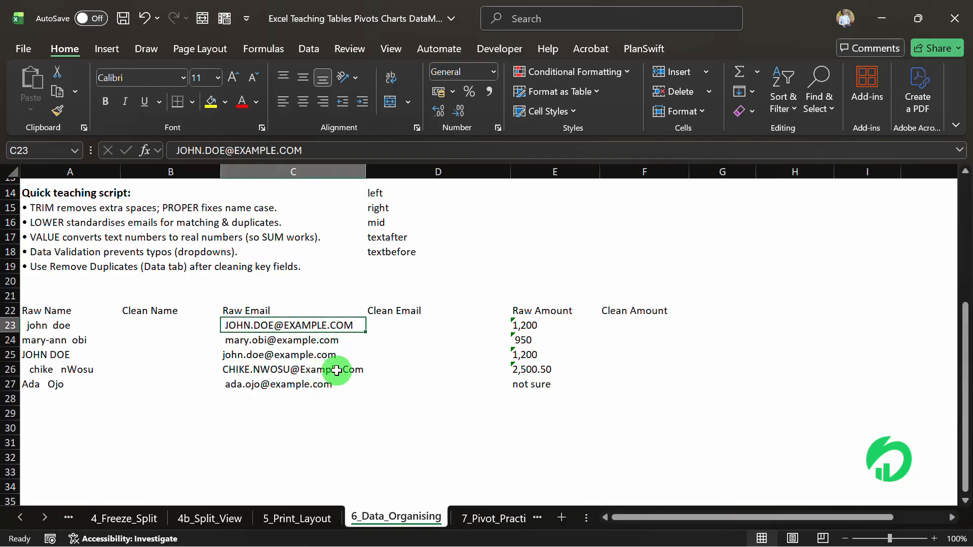
pyautogui.click(550, 329)
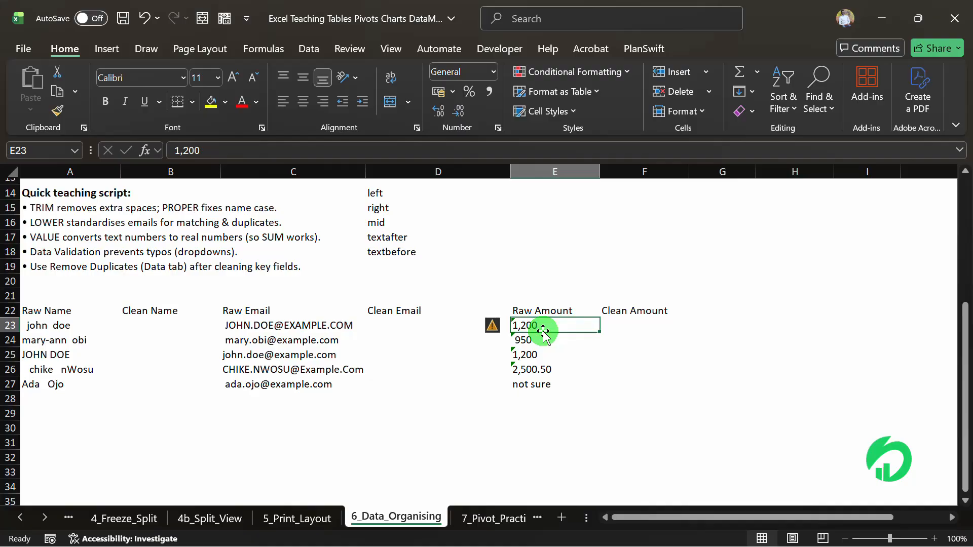
# Step: Enter a TRIM formula in B23 under Clean Name that removes the extra spaces from the raw name in A23
pyautogui.click(170, 330)
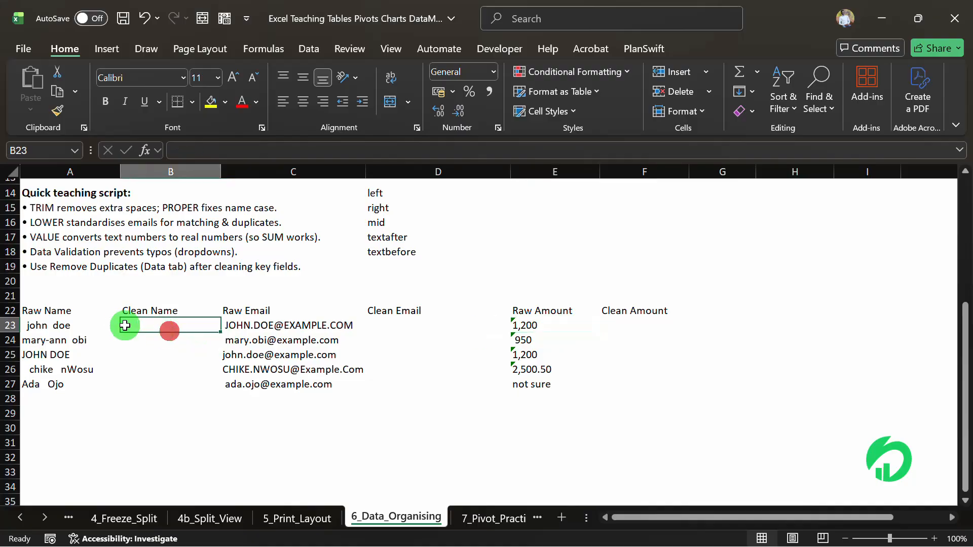
pyautogui.click(32, 327)
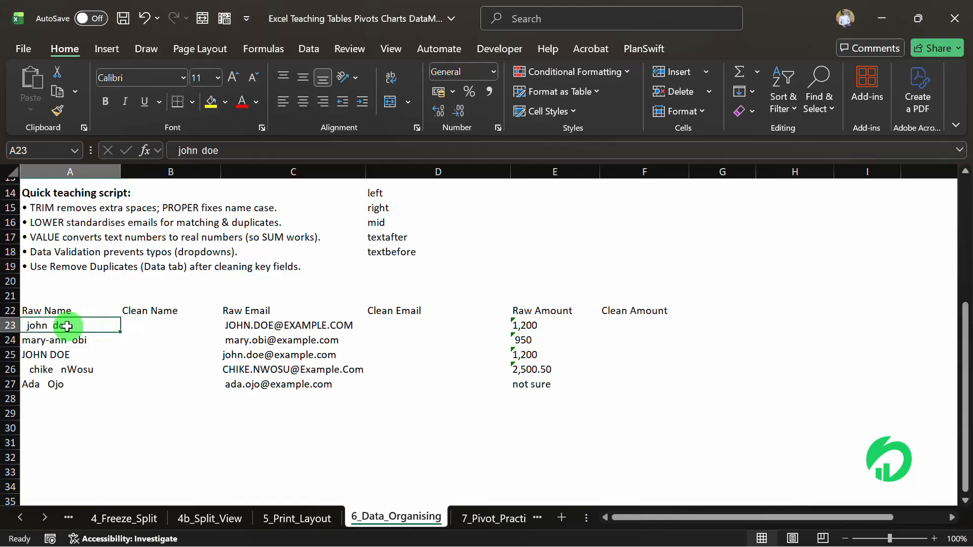
pyautogui.click(151, 325)
pyautogui.write('=')
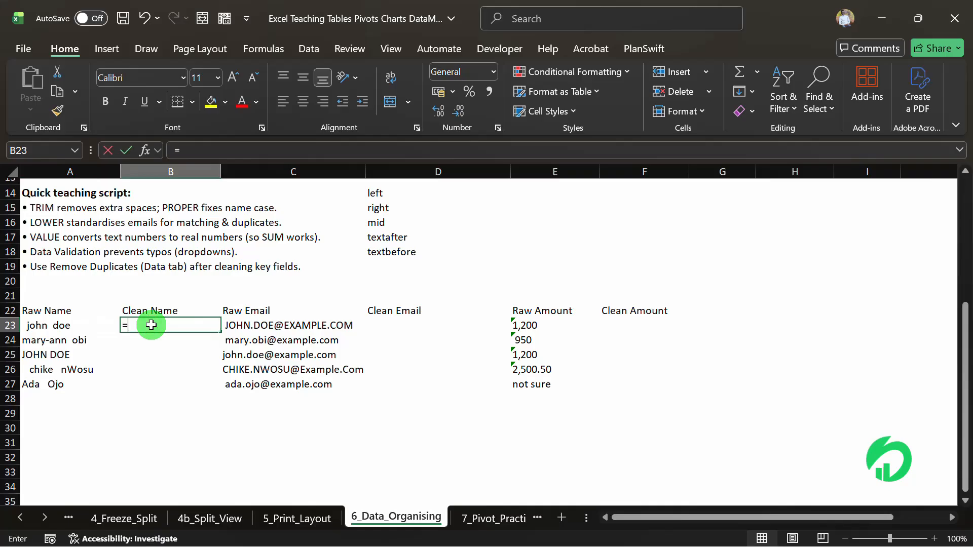
pyautogui.write('trim(')
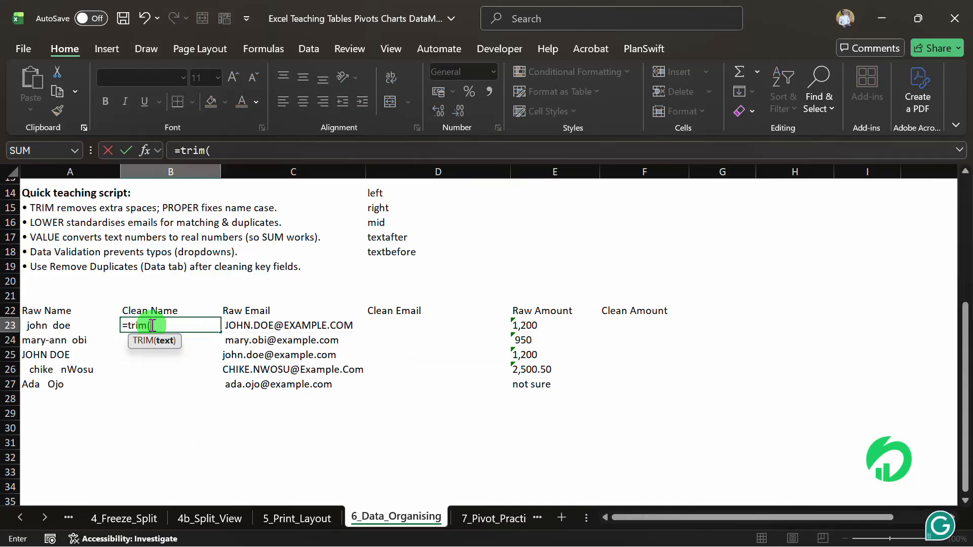
pyautogui.click(77, 325)
pyautogui.press('Return')
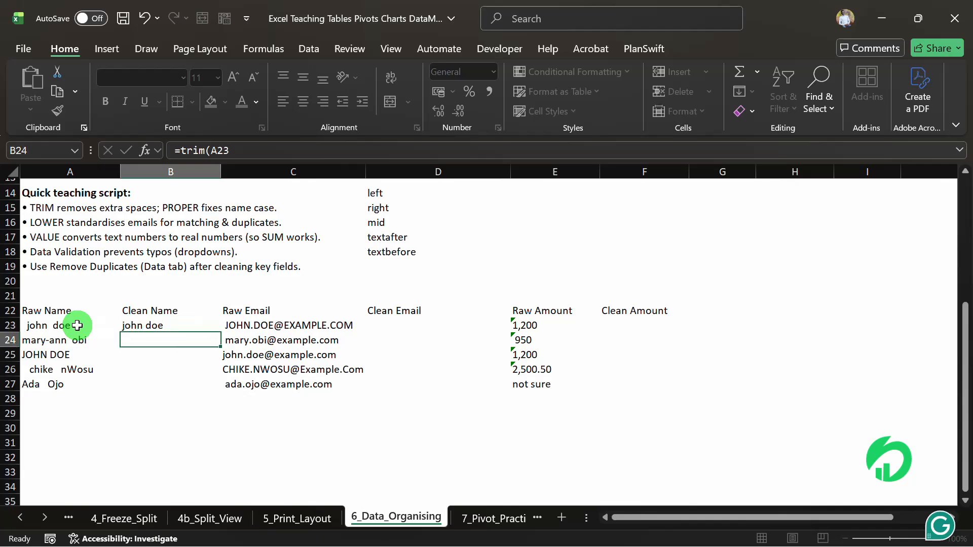
pyautogui.click(161, 326)
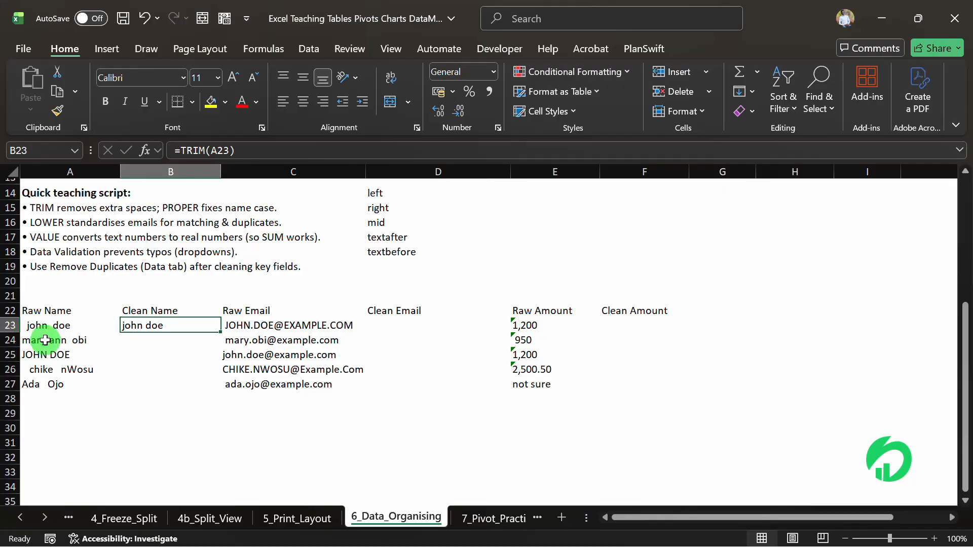
# Step: Convert the range A22:F27 into a table that uses its first row as headers
pyautogui.click(40, 314)
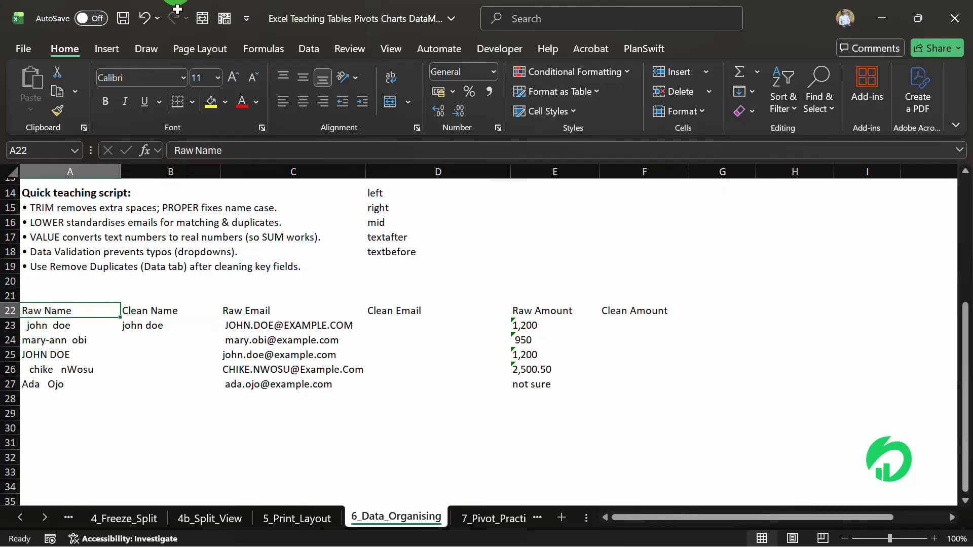
pyautogui.click(110, 46)
pyautogui.click(145, 86)
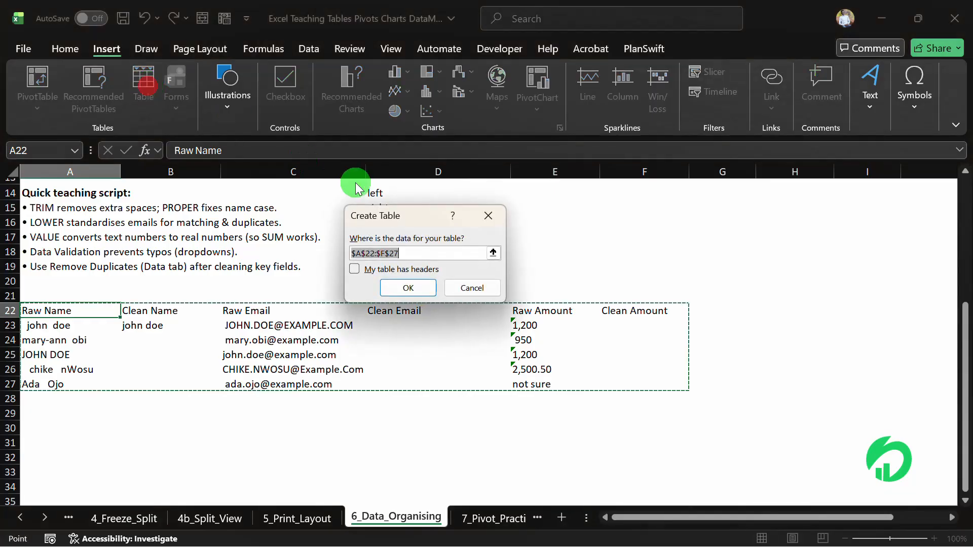
pyautogui.click(355, 269)
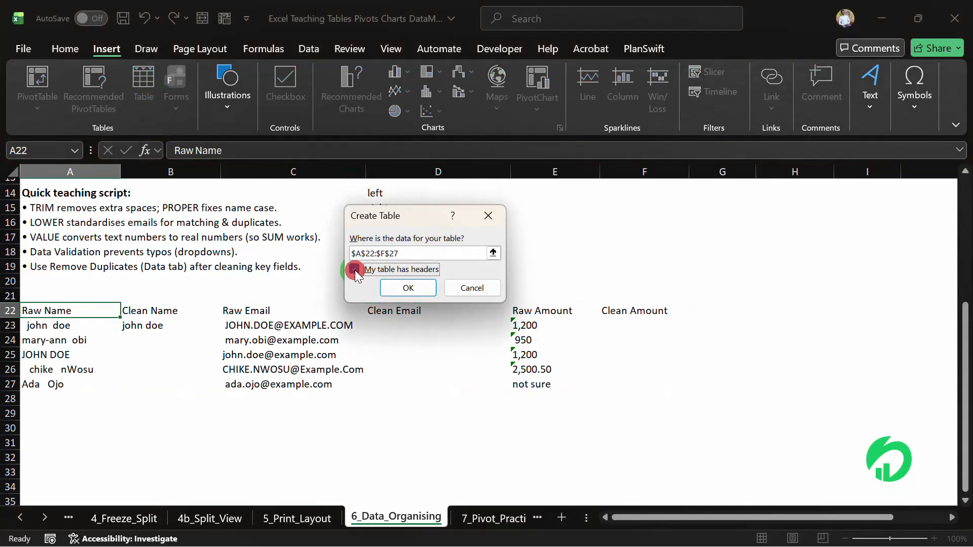
pyautogui.click(404, 291)
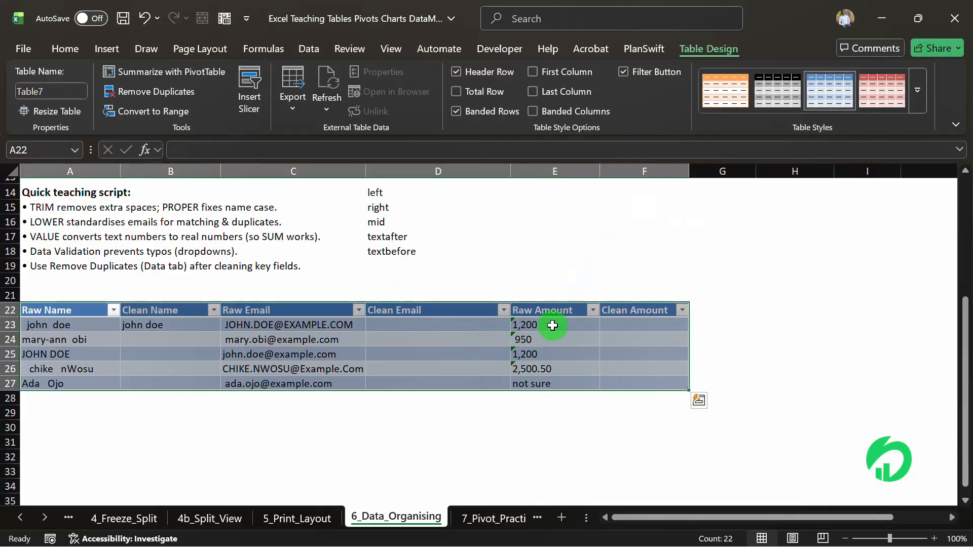
pyautogui.rightClick(463, 350)
pyautogui.click(269, 350)
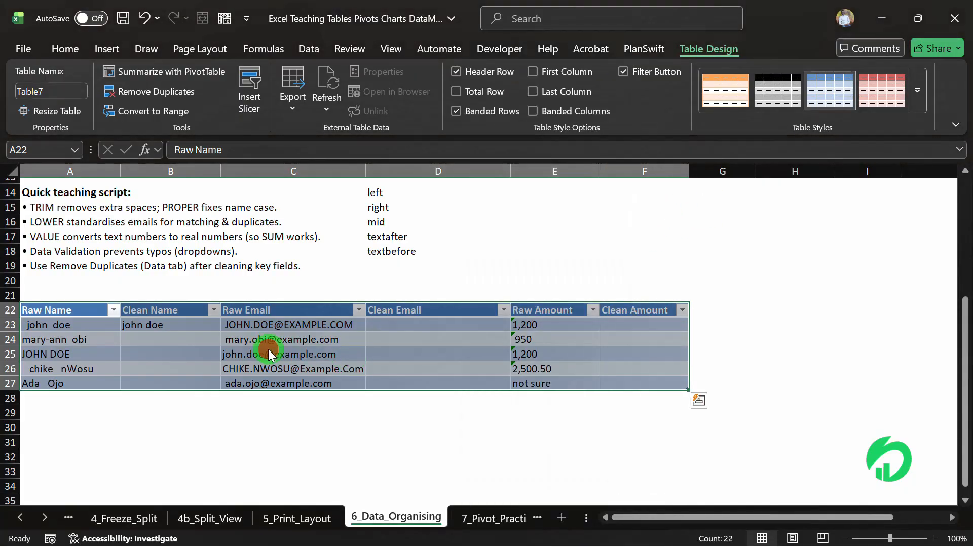
# Step: Fill the TRIM formula from B23 down the Clean Name column to B27 and check the copied formulas
pyautogui.click(187, 341)
pyautogui.click(193, 325)
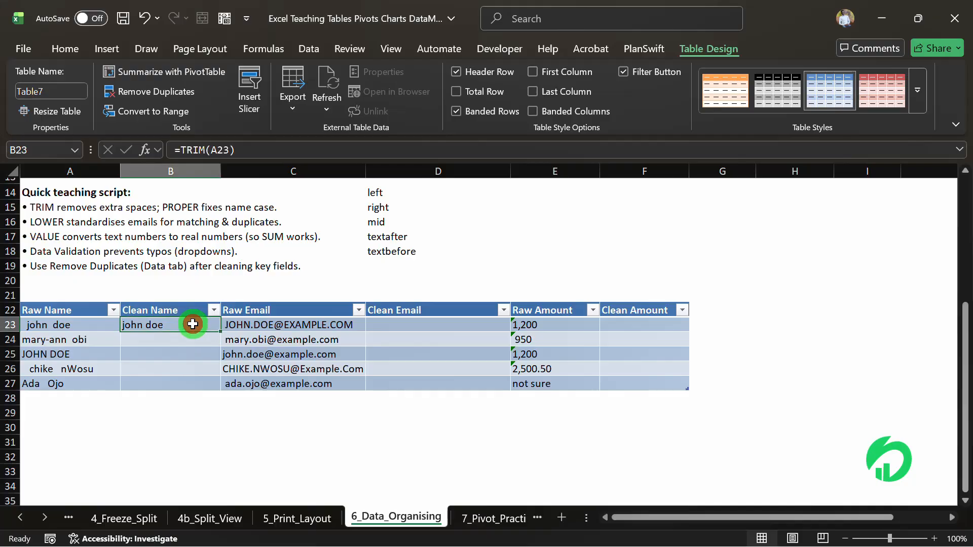
pyautogui.doubleClick(220, 330)
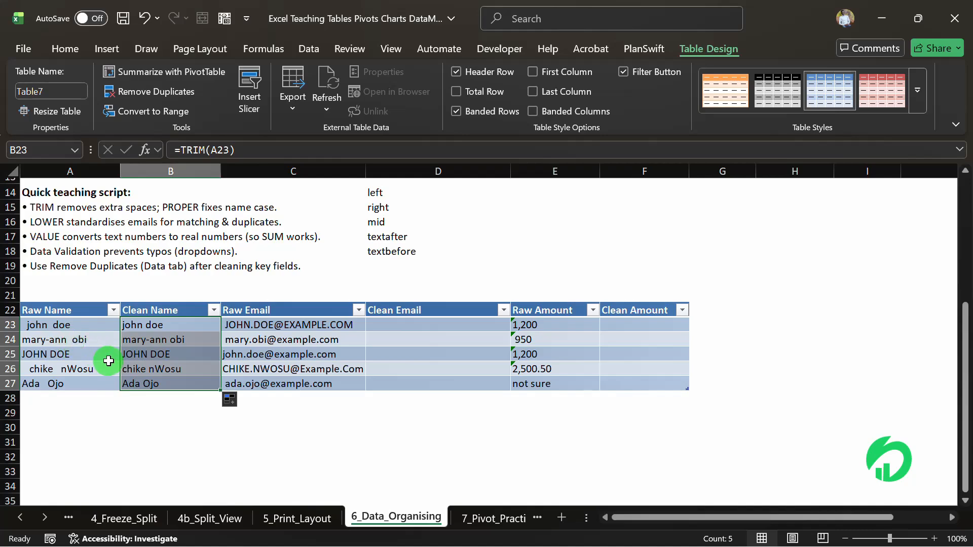
pyautogui.click(138, 370)
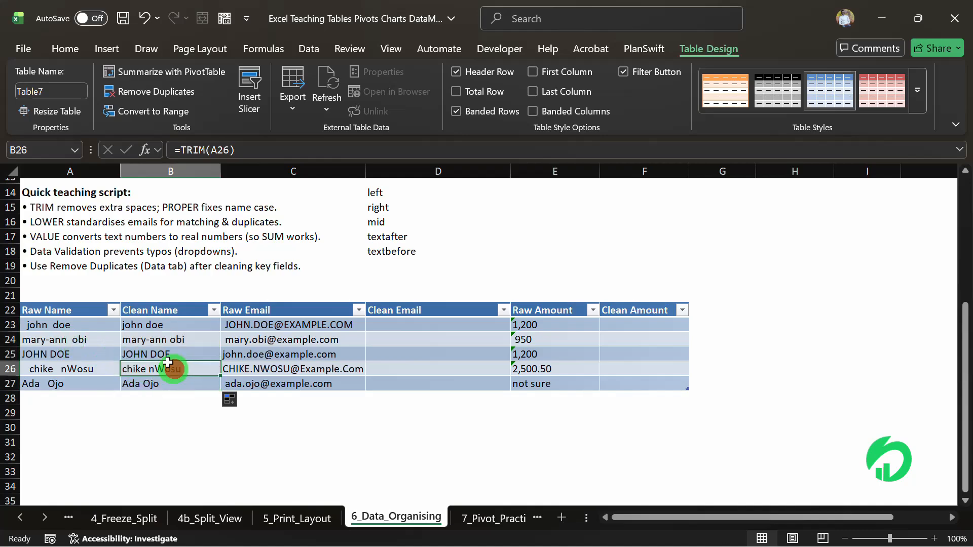
pyautogui.click(143, 353)
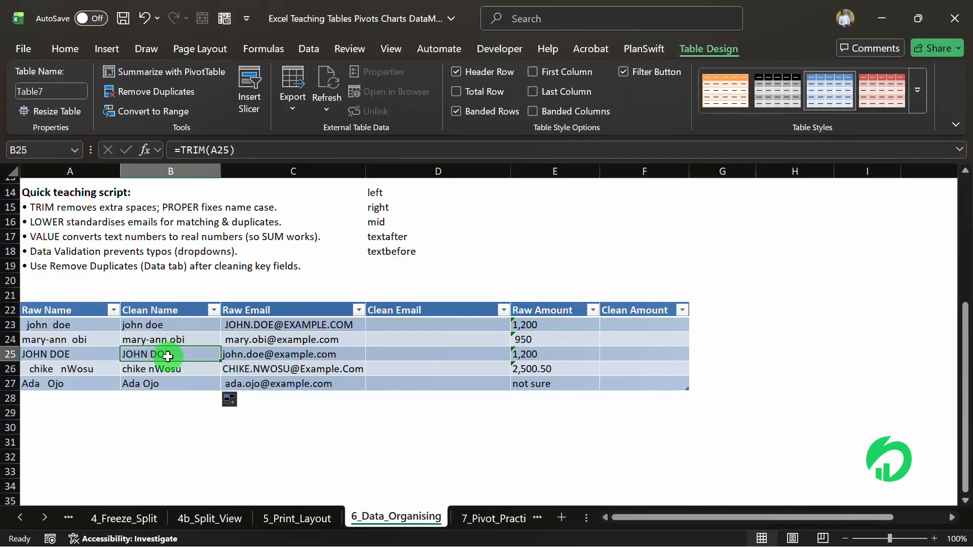
# Step: Wrap the Clean Name formula in B23 in PROPER, giving =PROPER(TRIM(A23)), and review the cleaned names in the column
pyautogui.doubleClick(143, 328)
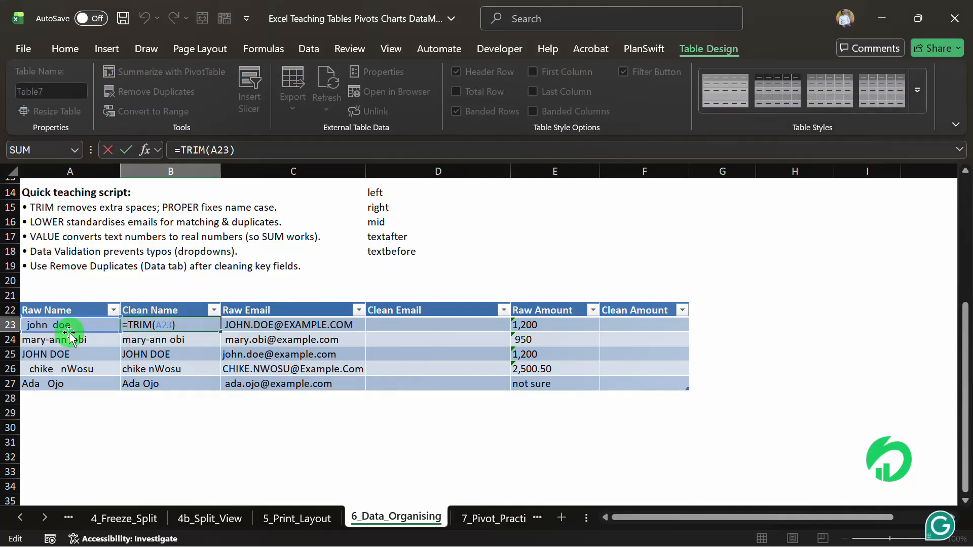
pyautogui.write('(')
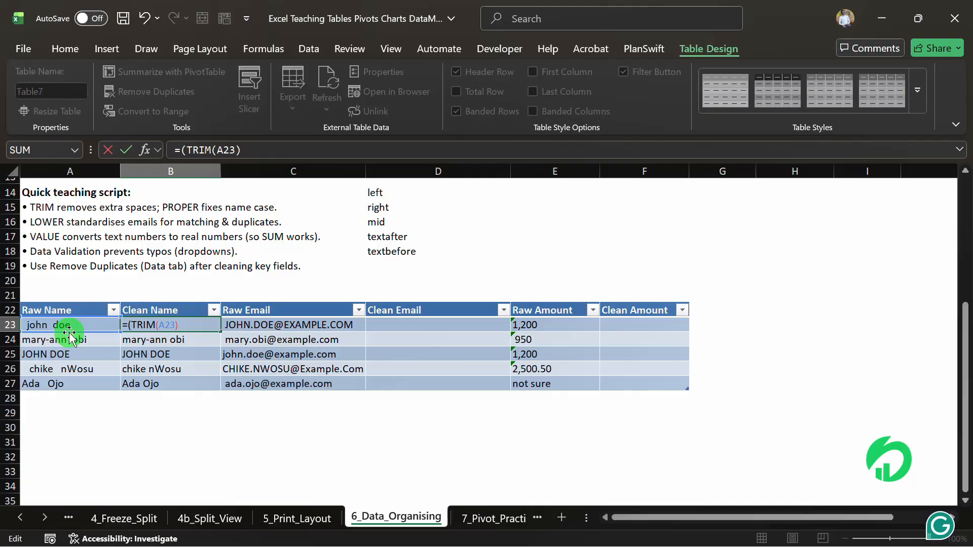
pyautogui.click(194, 324)
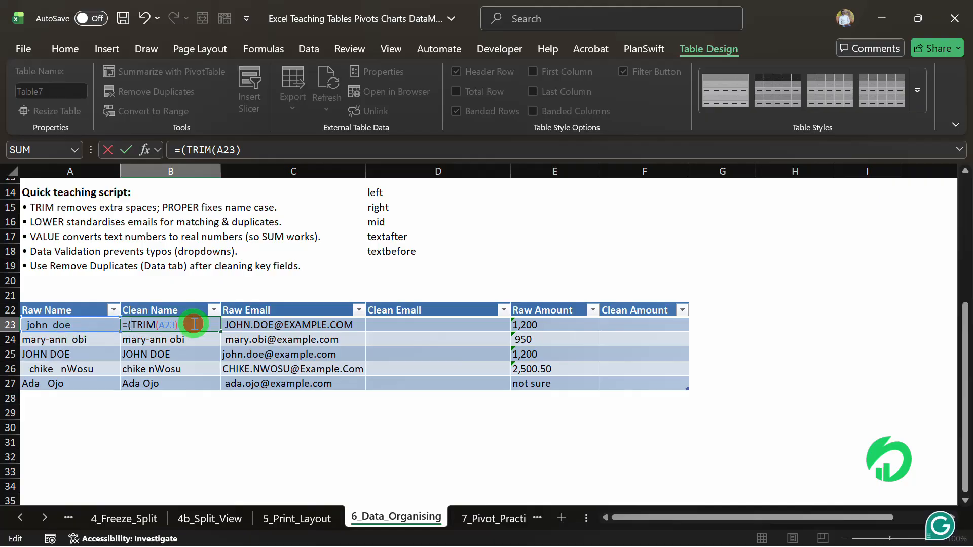
pyautogui.write(')')
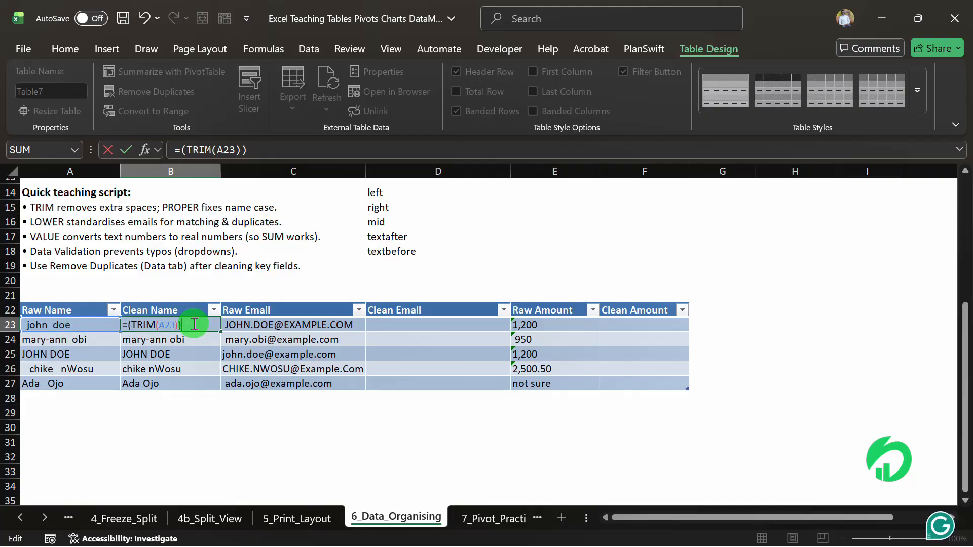
pyautogui.click(130, 324)
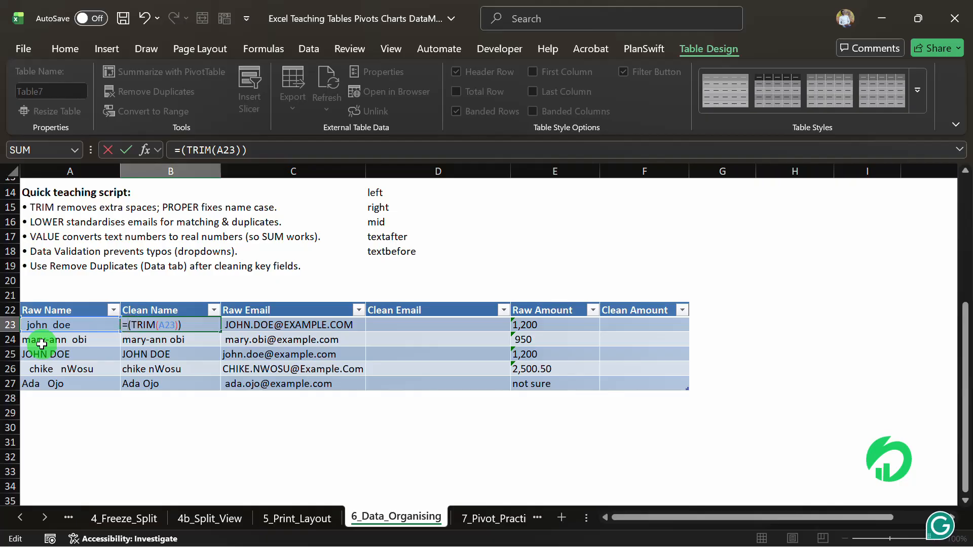
pyautogui.write('pro')
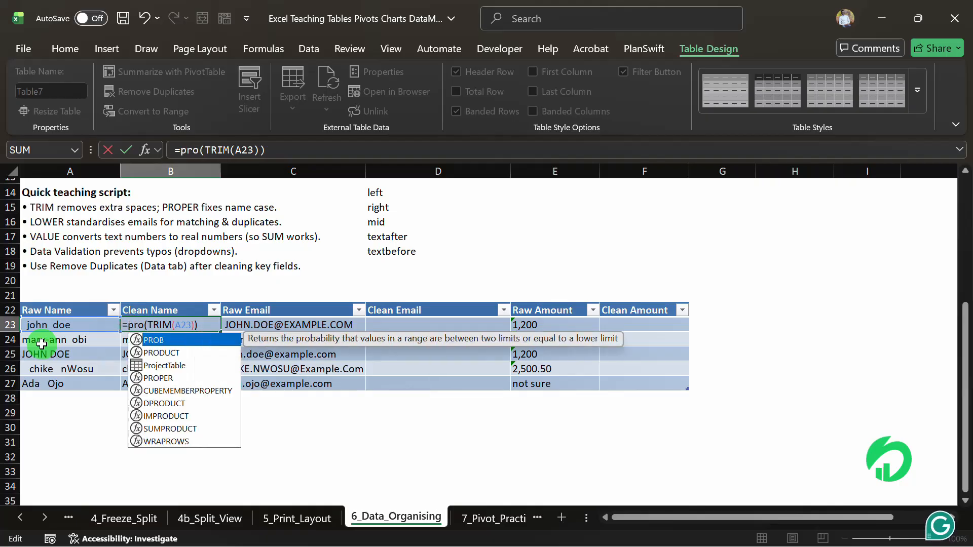
pyautogui.write('p')
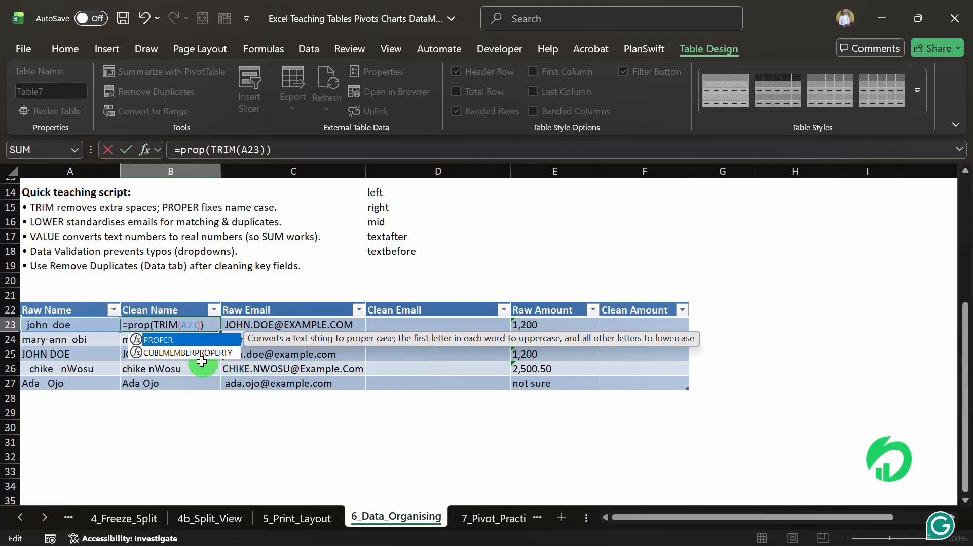
pyautogui.doubleClick(178, 339)
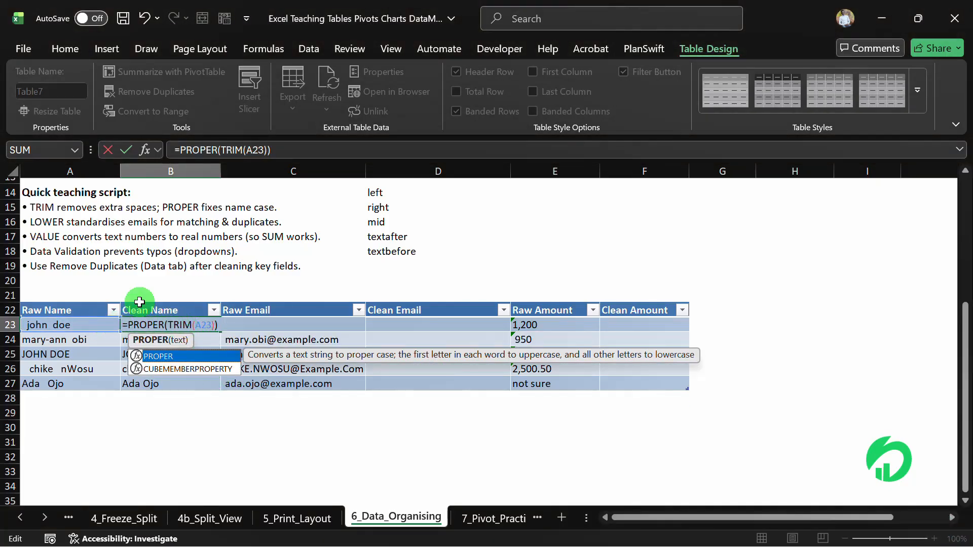
pyautogui.press('Return')
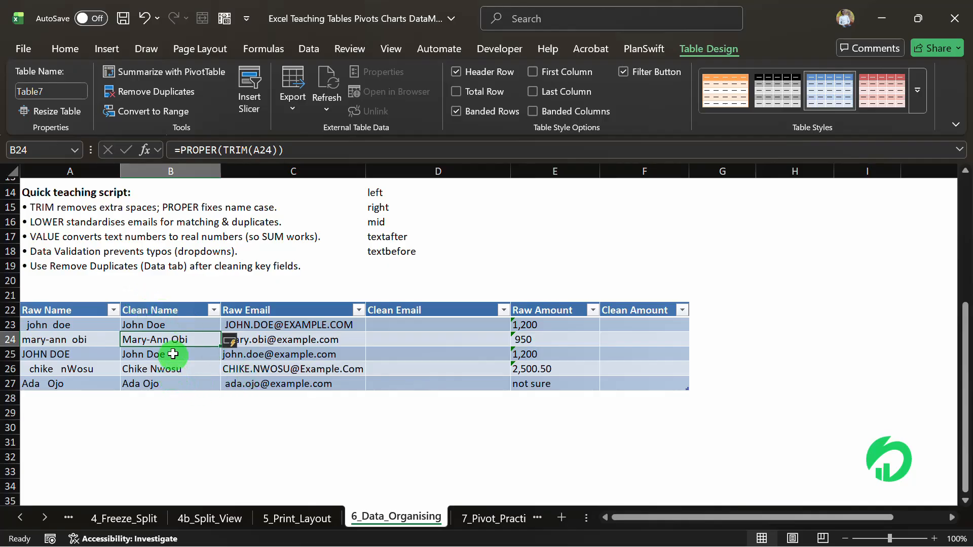
pyautogui.click(167, 326)
pyautogui.moveTo(167, 326); pyautogui.dragTo(180, 366)
pyautogui.click(166, 353)
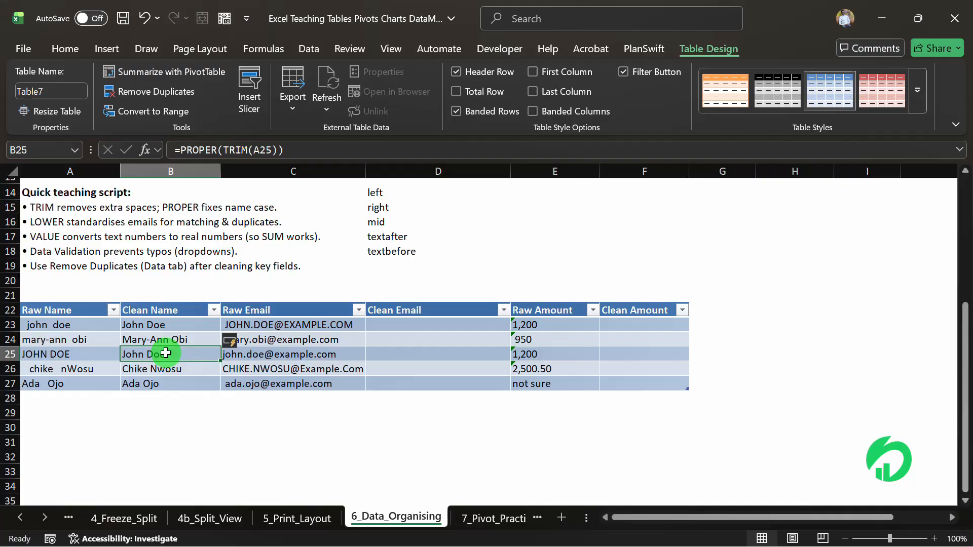
pyautogui.click(181, 342)
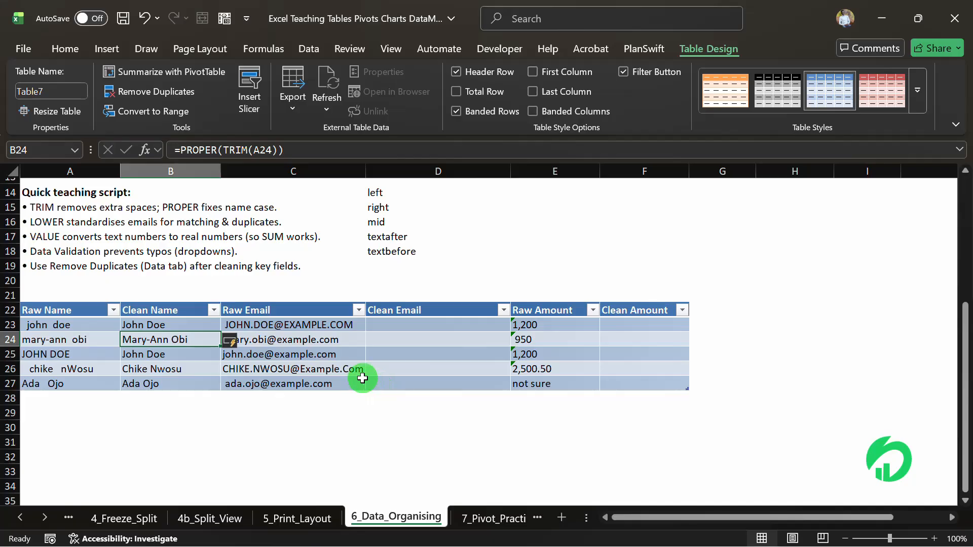
# Step: Enter =LOWER(TRIM([@[Raw Email]])) in D23 to trim the raw emails and convert them to lowercase in the Clean Email column
pyautogui.click(269, 323)
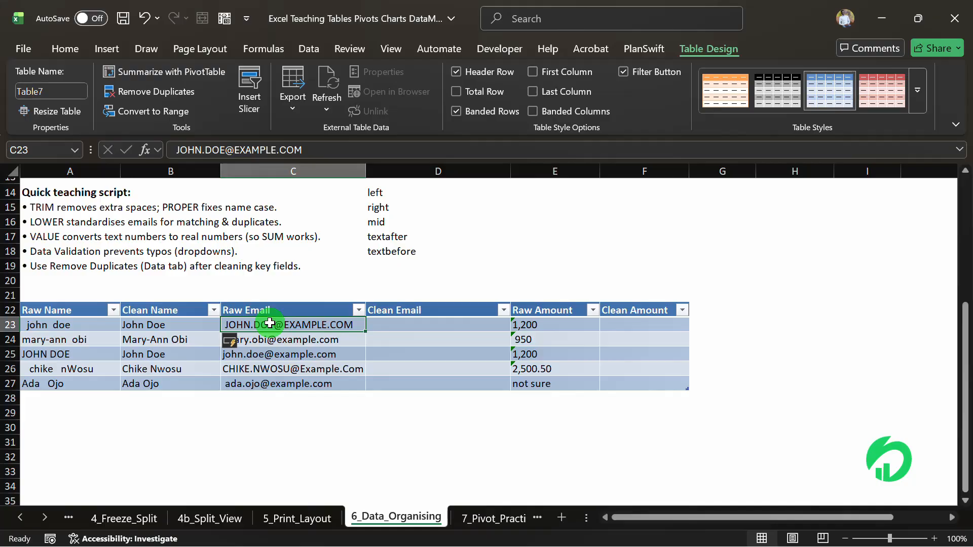
pyautogui.click(401, 326)
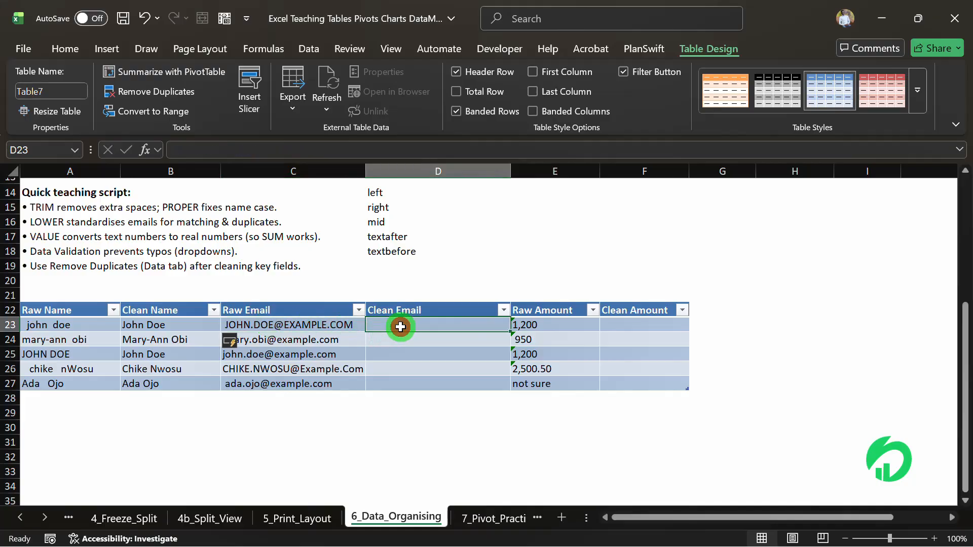
pyautogui.write('=')
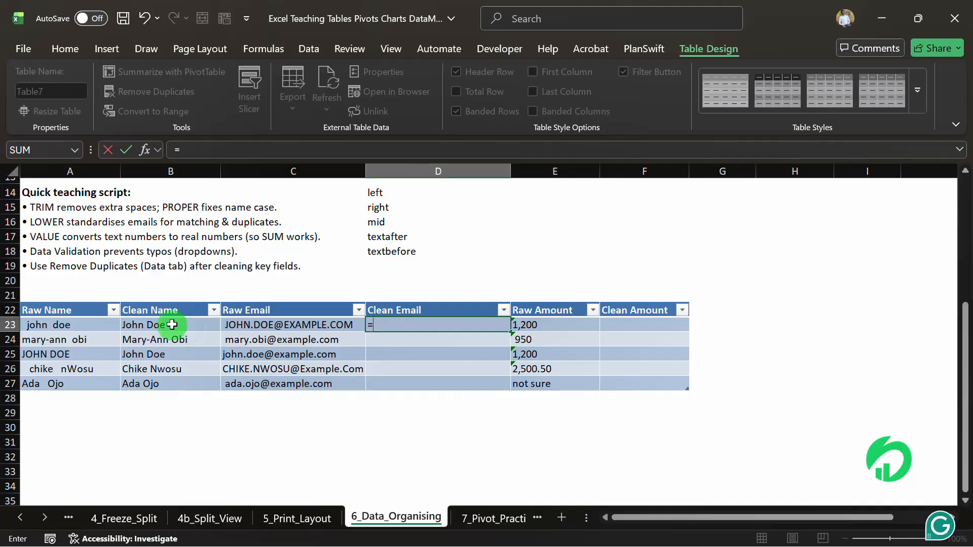
pyautogui.write('lower')
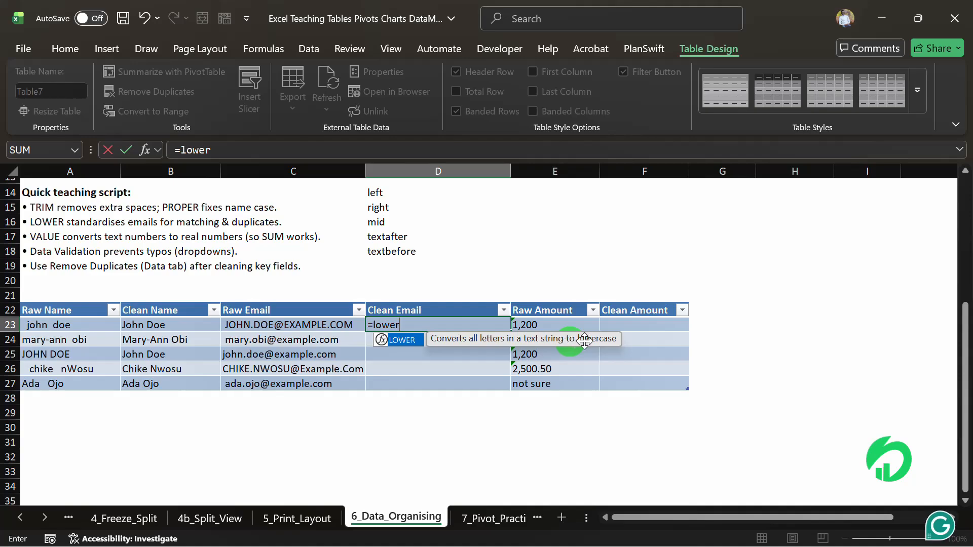
pyautogui.write('(')
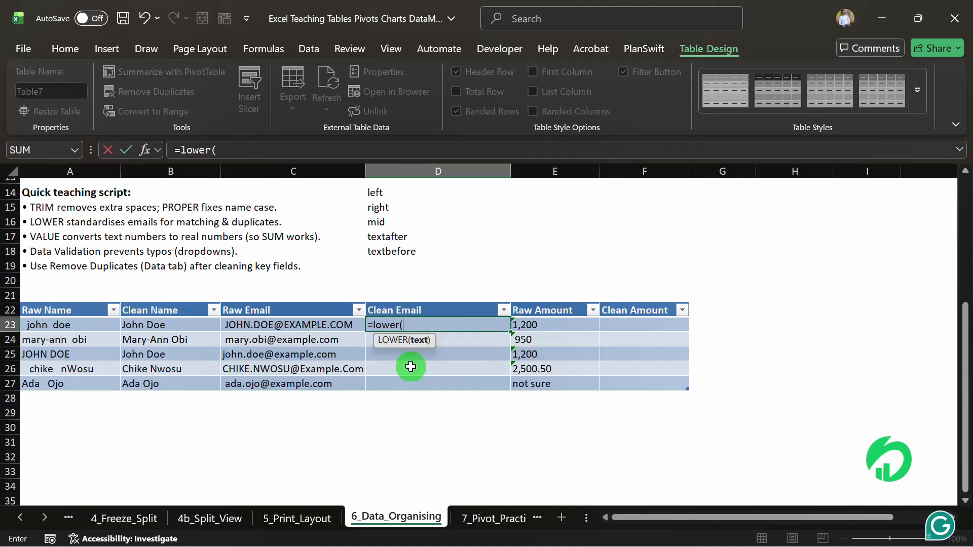
pyautogui.write('trim')
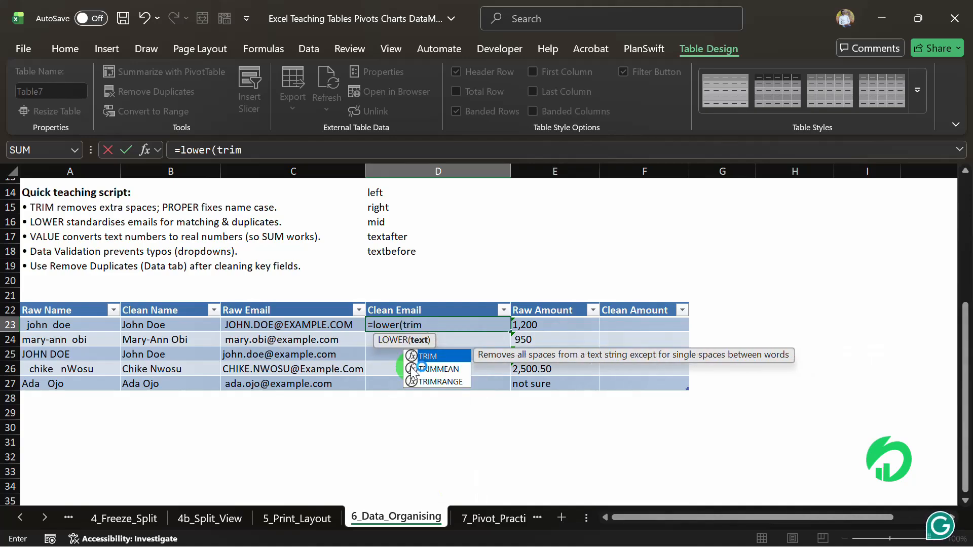
pyautogui.write('(')
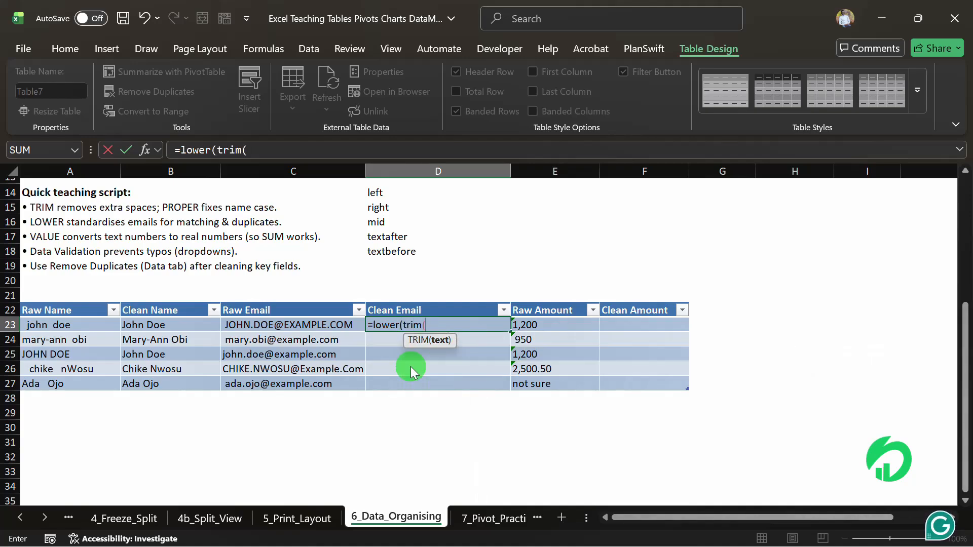
pyautogui.click(327, 330)
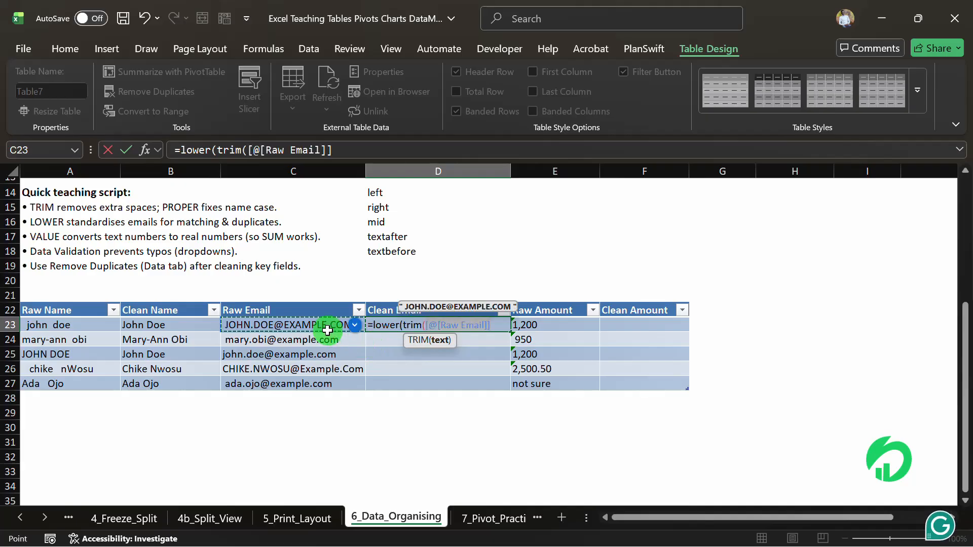
pyautogui.write(')')
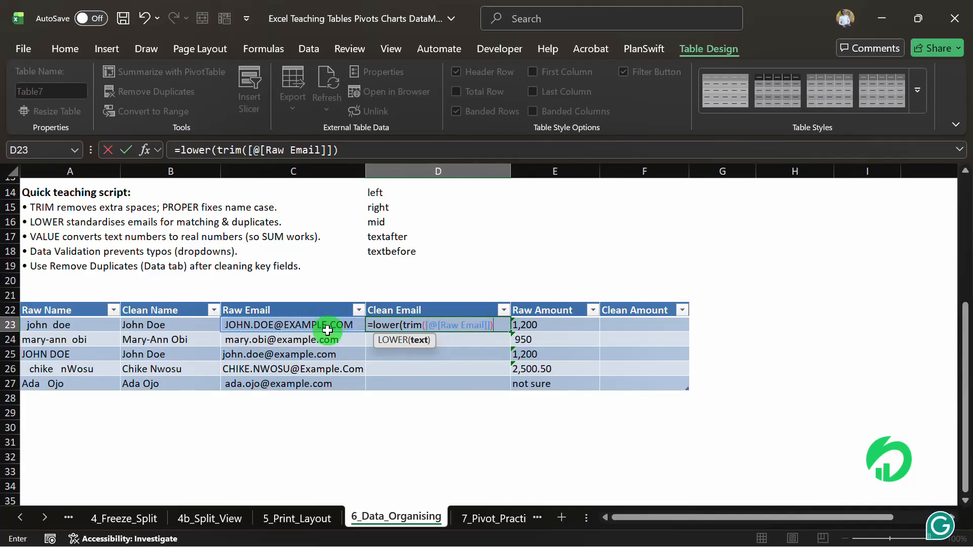
pyautogui.write(')')
pyautogui.press('Return')
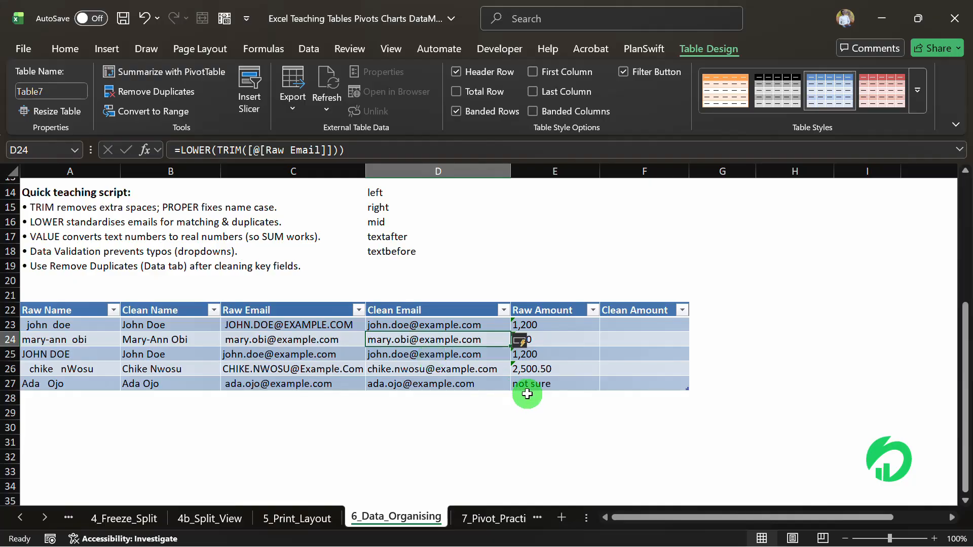
# Step: Enter =VALUE([@[Raw Amount]]) in F23 to convert the raw amounts to numbers in the Clean Amount column
pyautogui.click(624, 328)
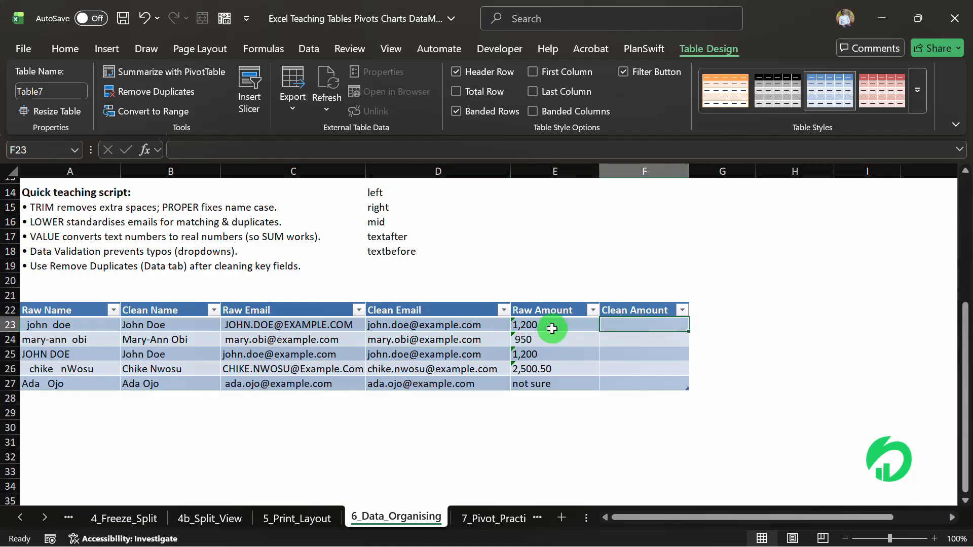
pyautogui.write('=valu')
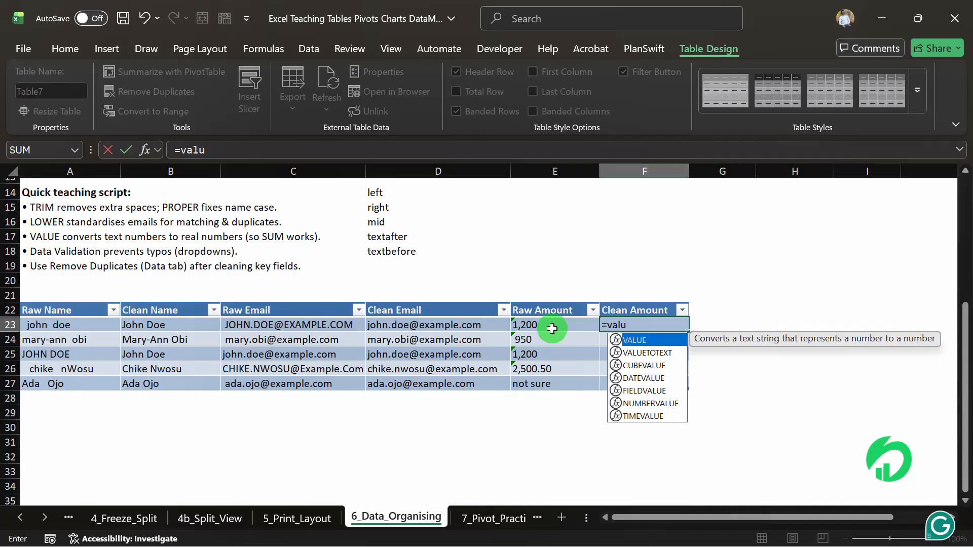
pyautogui.doubleClick(634, 339)
pyautogui.click(553, 321)
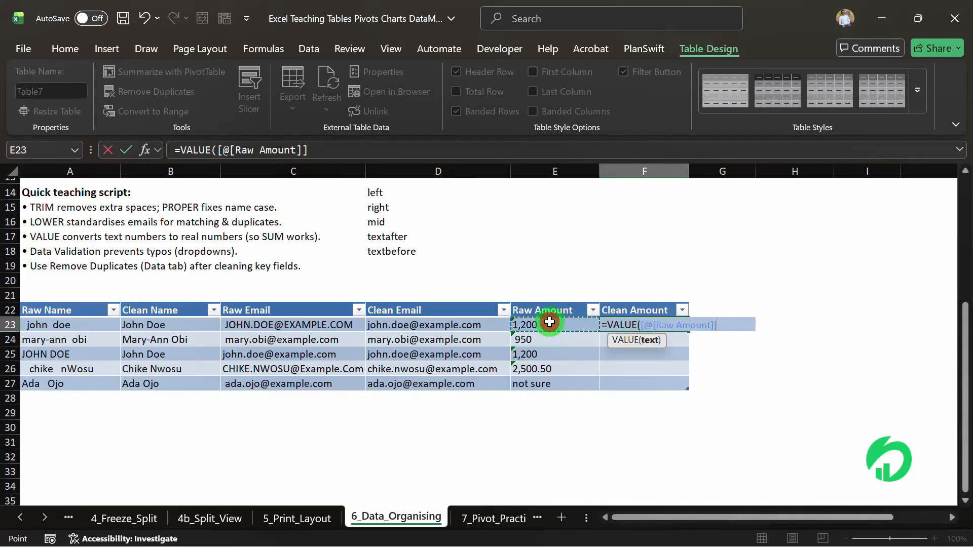
pyautogui.write(')')
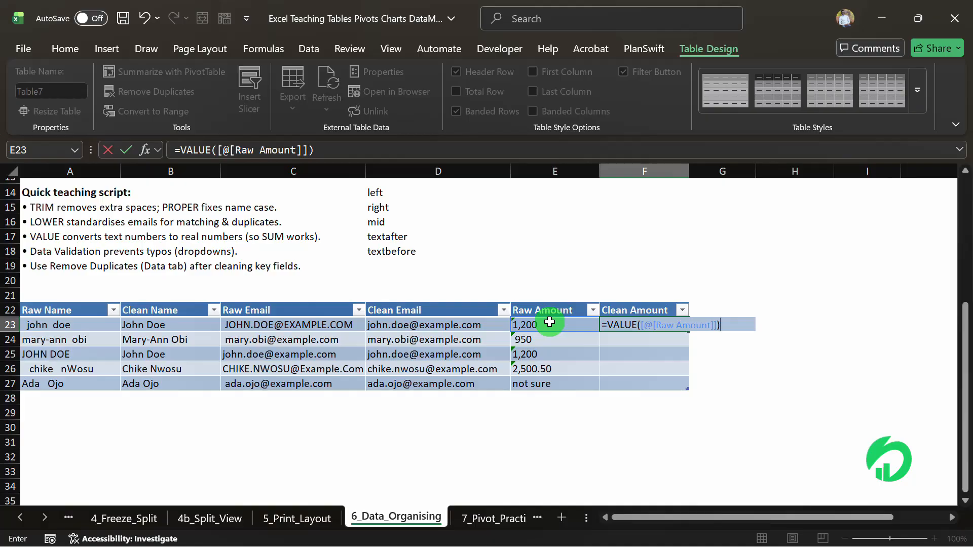
pyautogui.press('Return')
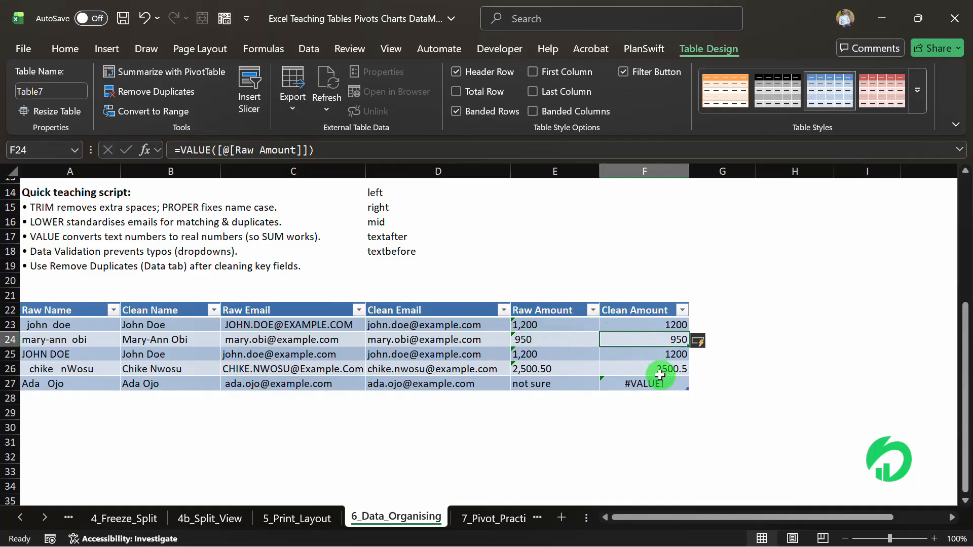
# Step: Compare the error in the last Clean Amount cell, F27, with its raw entry in E27
pyautogui.click(644, 383)
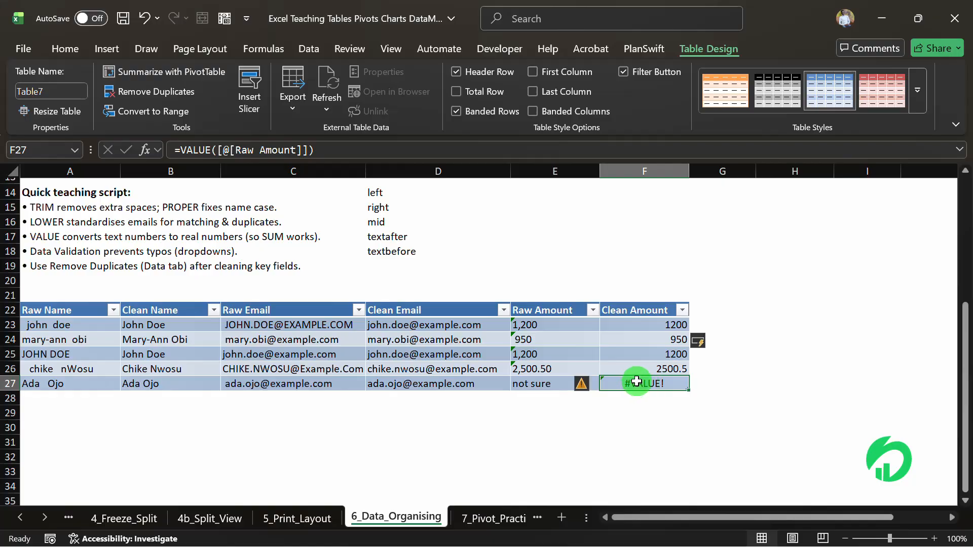
pyautogui.click(544, 381)
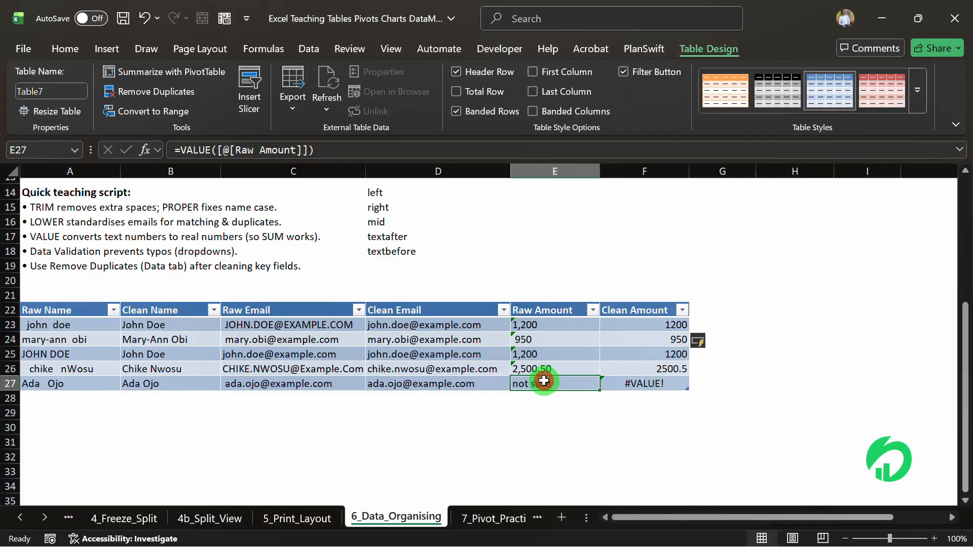
pyautogui.rightClick(544, 380)
pyautogui.click(518, 383)
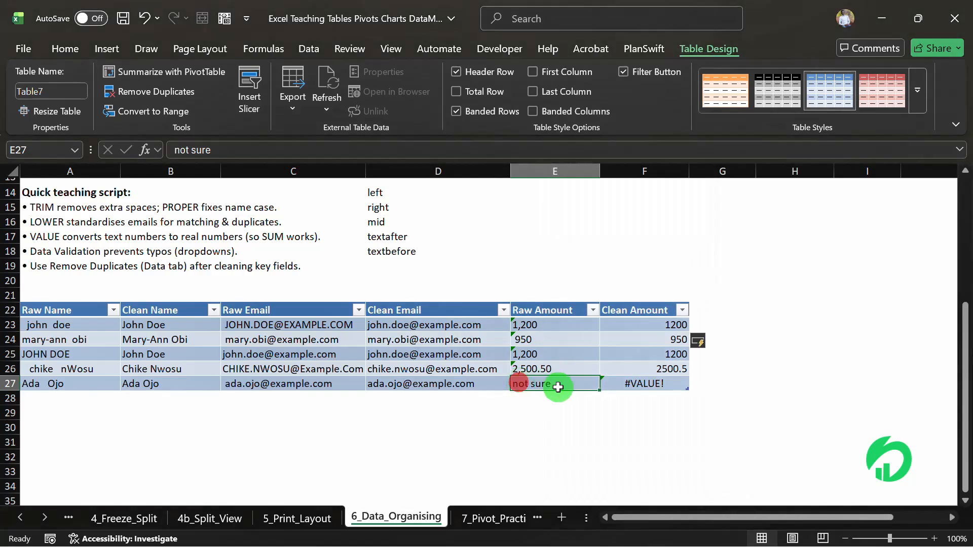
pyautogui.click(640, 385)
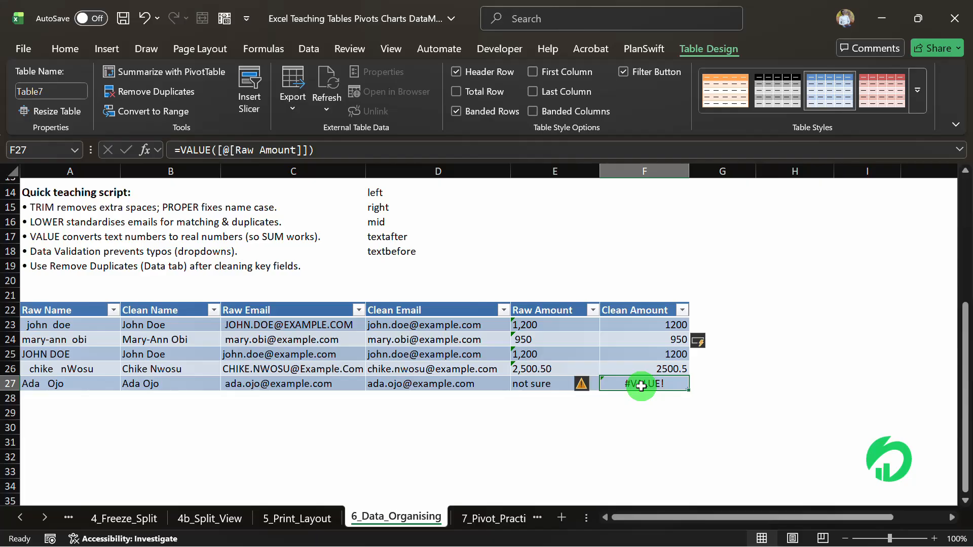
# Step: Wrap the Clean Amount formula in F23 in IFERROR with an empty-text fallback, giving =IFERROR(VALUE([@[Raw Amount]]),"")
pyautogui.doubleClick(637, 326)
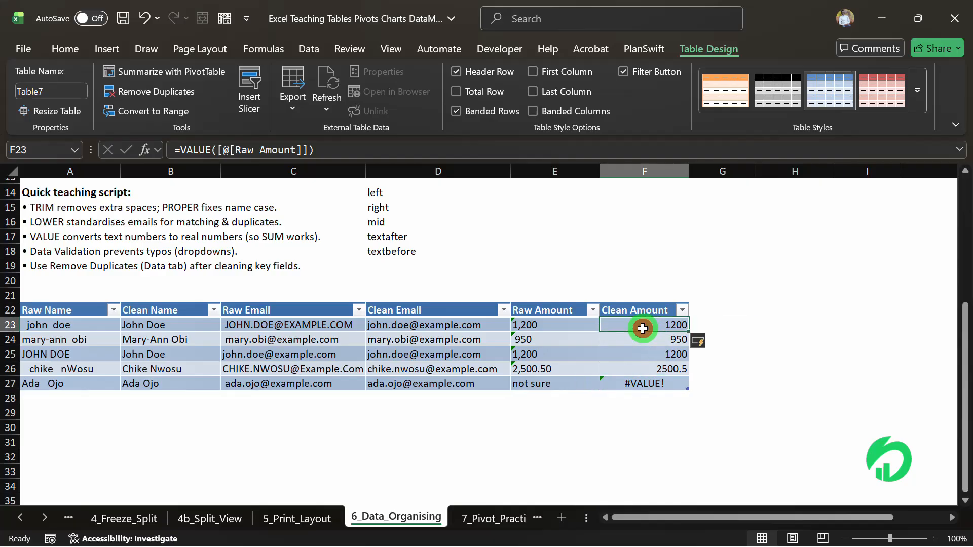
pyautogui.click(607, 325)
pyautogui.write('i')
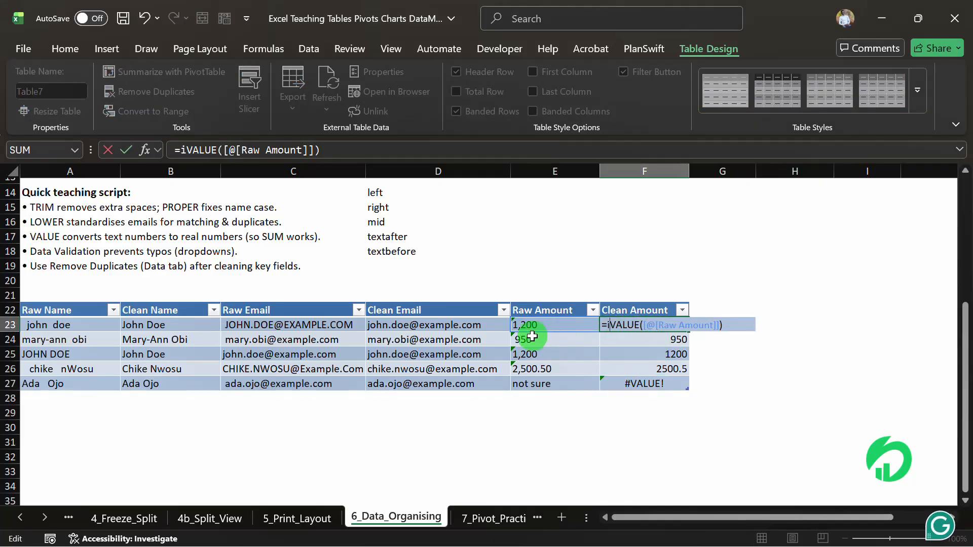
pyautogui.write('f')
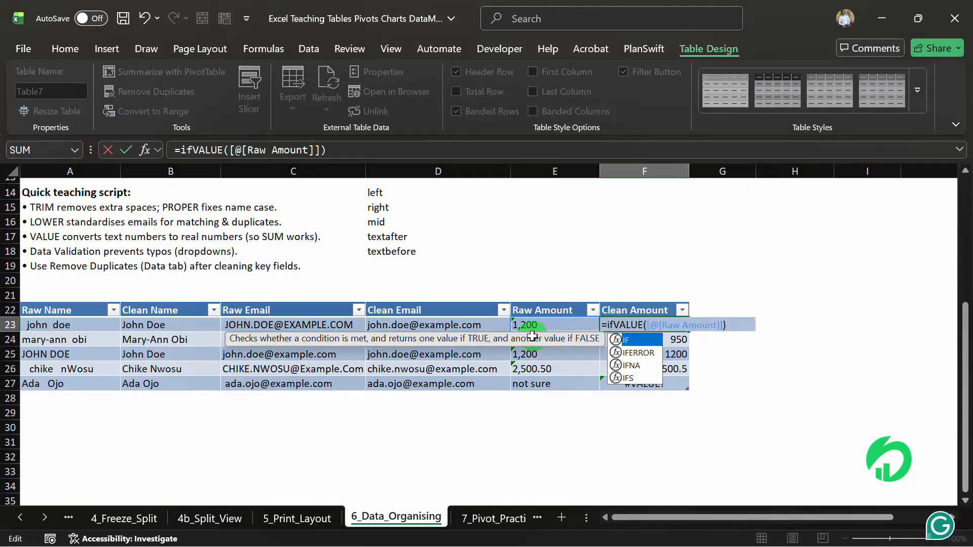
pyautogui.doubleClick(636, 354)
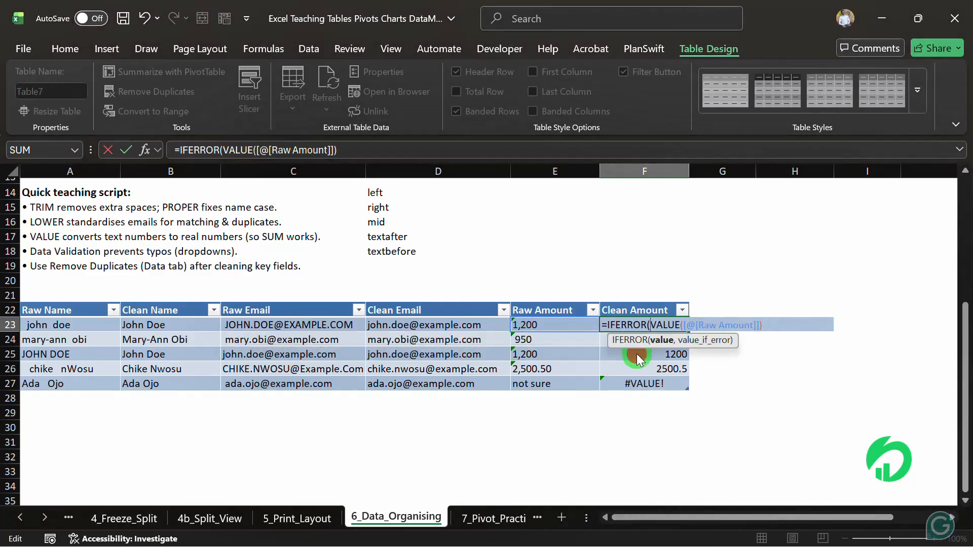
pyautogui.click(769, 327)
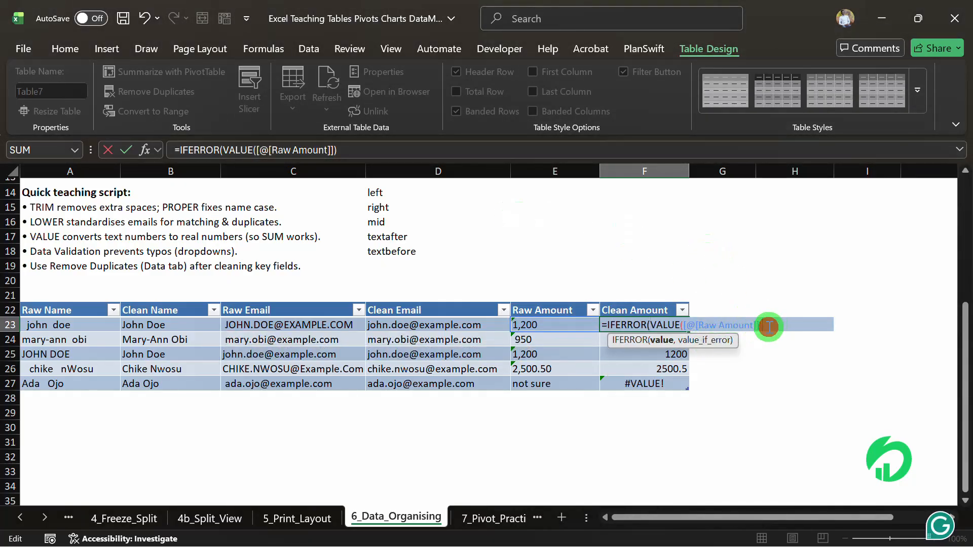
pyautogui.write(')')
pyautogui.press('Return')
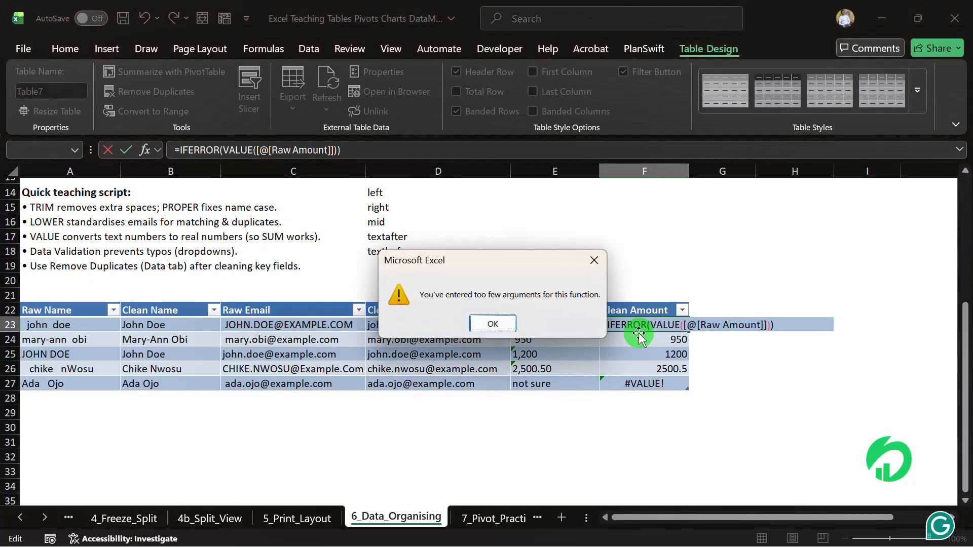
pyautogui.press('Return')
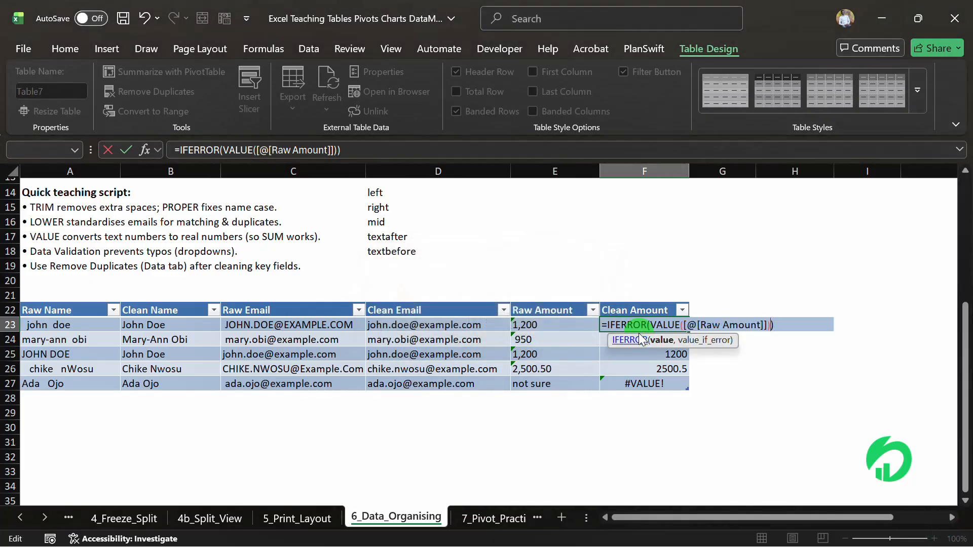
pyautogui.write(',')
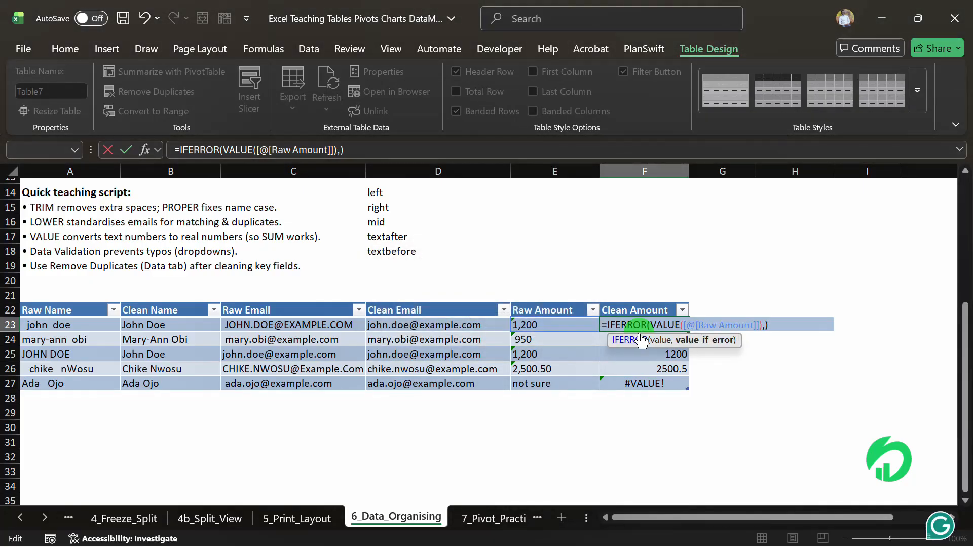
pyautogui.write('""')
pyautogui.click(639, 339)
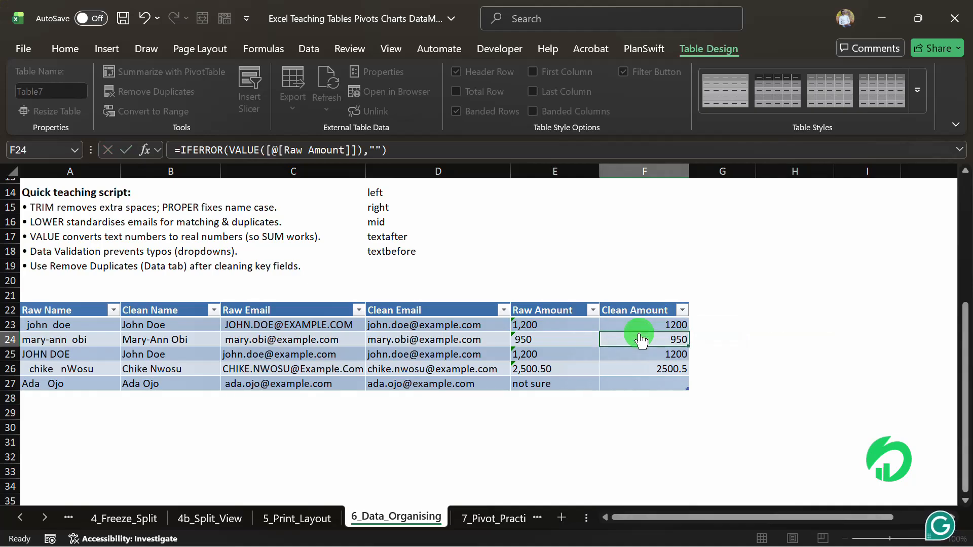
# Step: Review the IFERROR formula in F23 and compare the result in F27 with the raw entry in E27
pyautogui.click(666, 386)
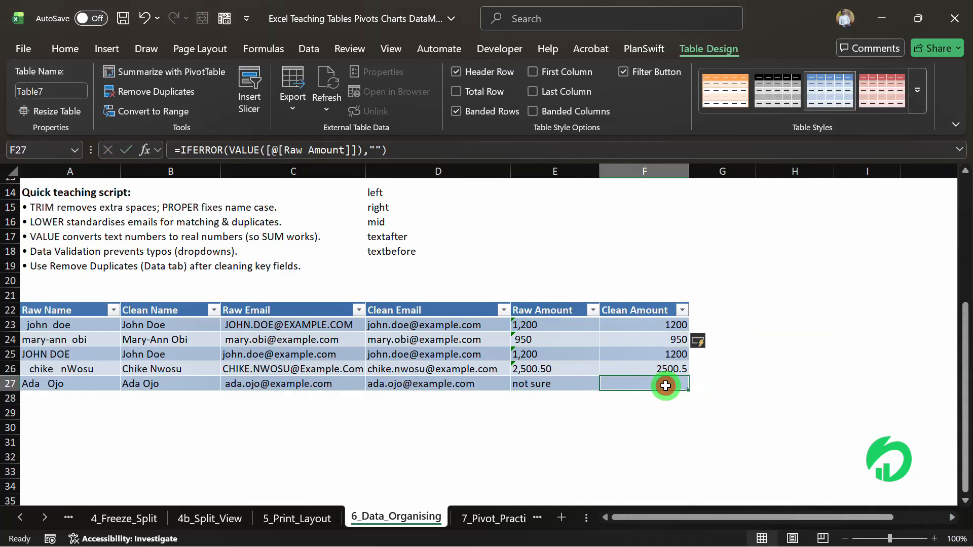
pyautogui.click(644, 323)
pyautogui.doubleClick(643, 324)
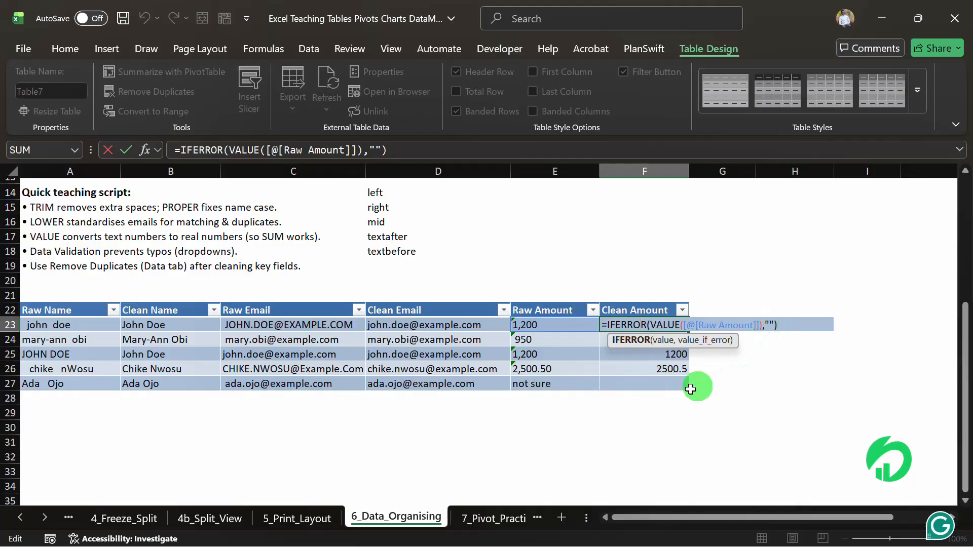
pyautogui.press('Return')
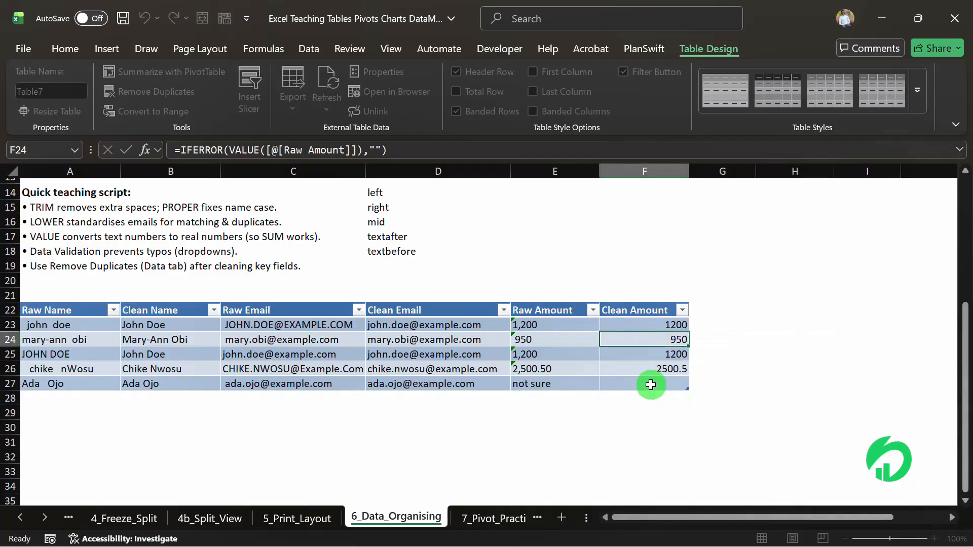
pyautogui.click(647, 383)
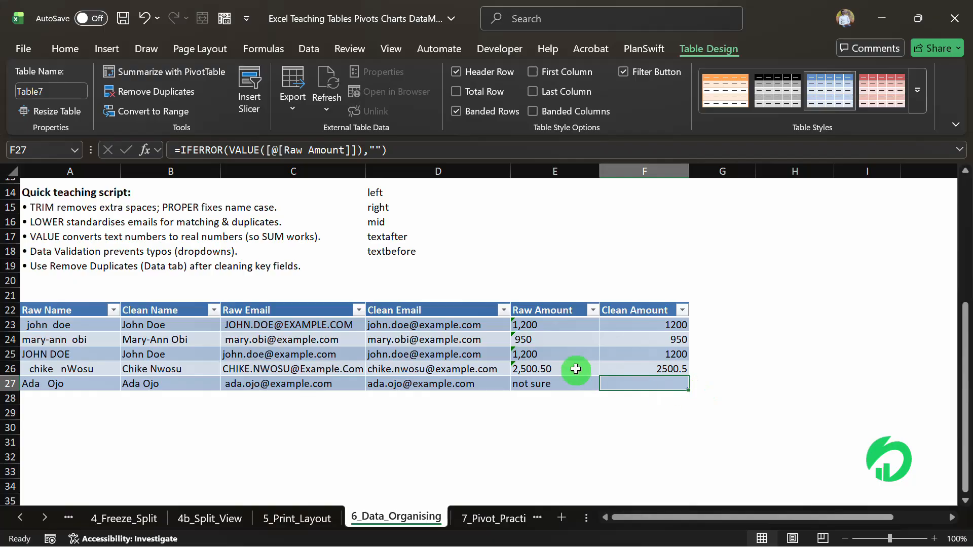
pyautogui.click(541, 380)
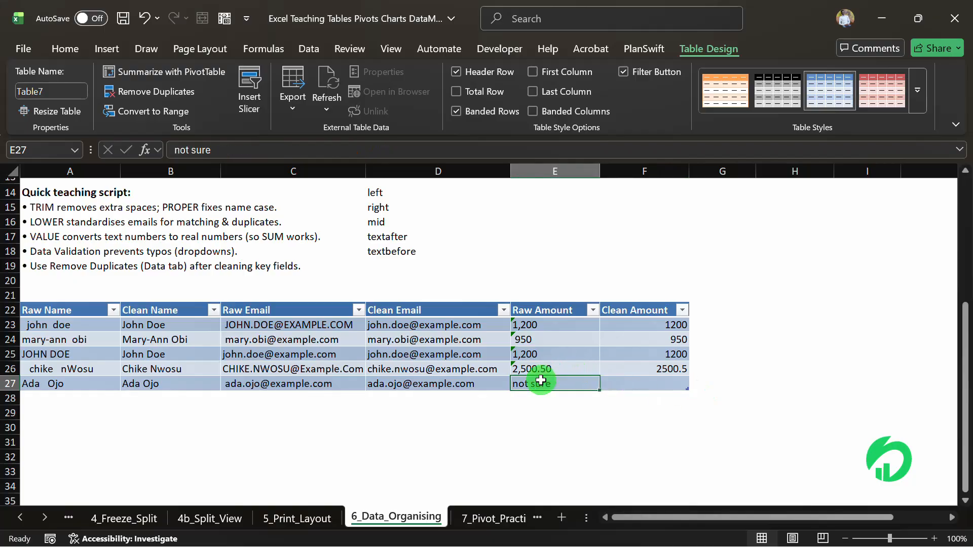
pyautogui.click(652, 383)
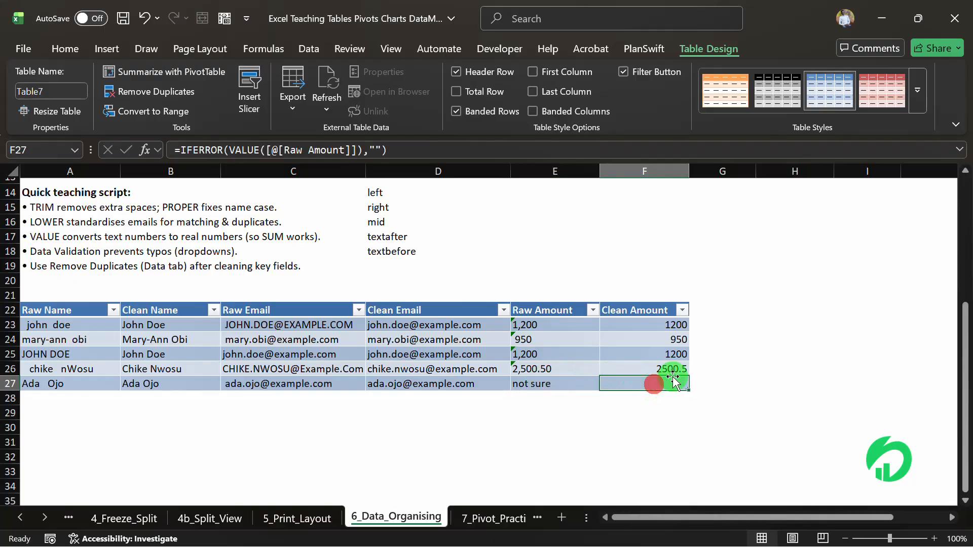
# Step: Format the Clean Amount cells F23:F27 as Currency with the ₦ Yoruba symbol and two decimal places
pyautogui.moveTo(640, 317); pyautogui.dragTo(645, 383)
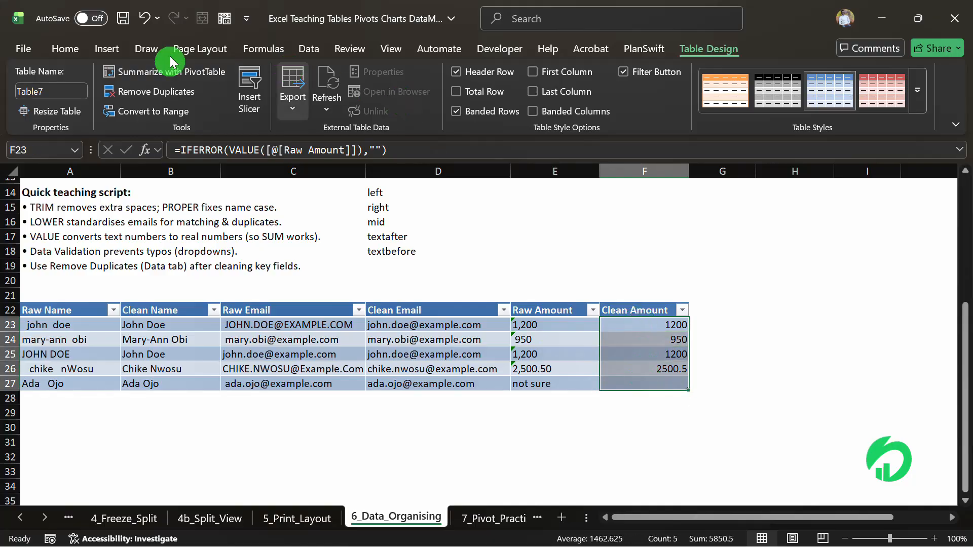
pyautogui.click(66, 51)
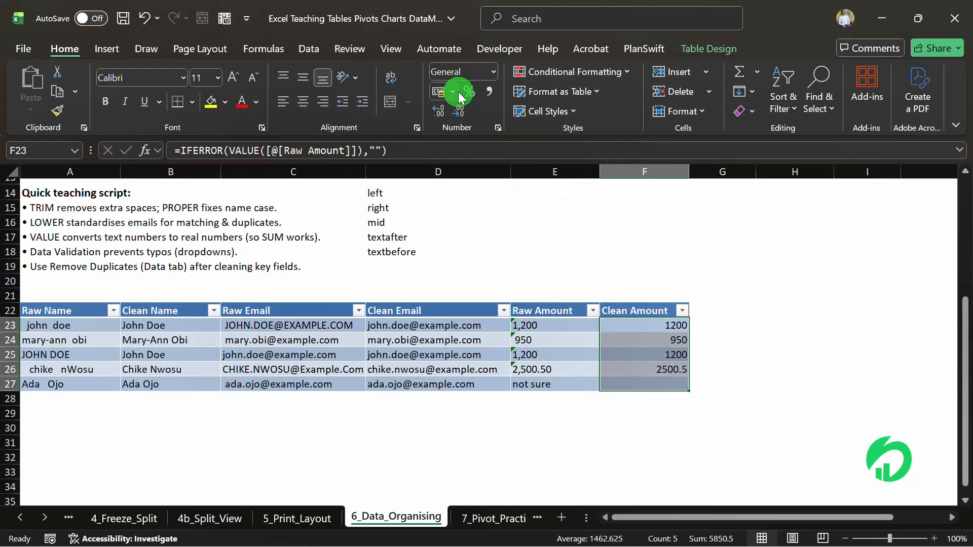
pyautogui.hotkey('ctrl', '1')
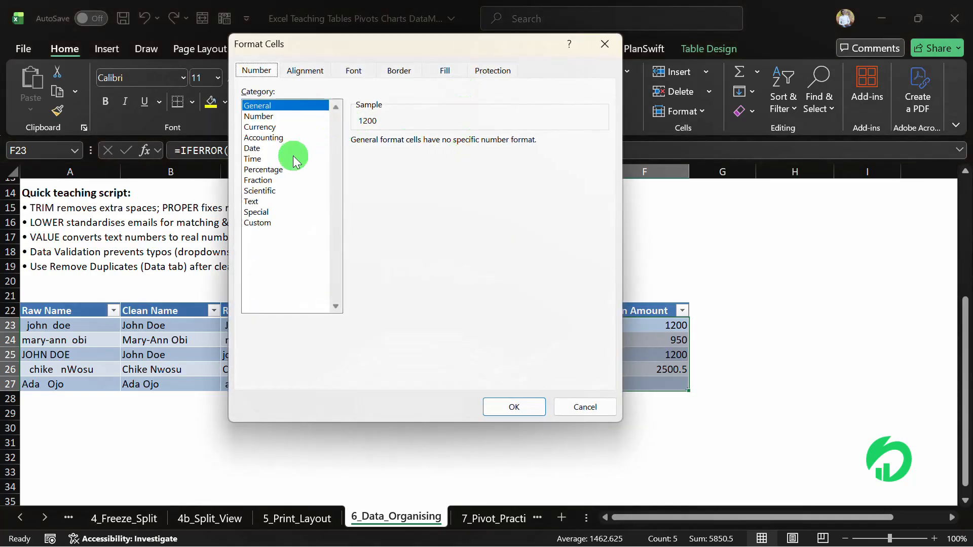
pyautogui.click(271, 127)
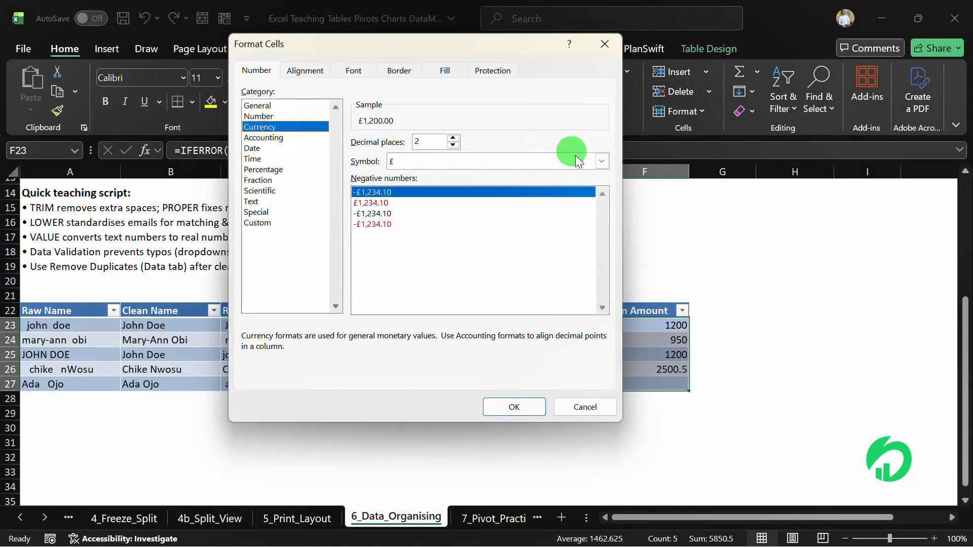
pyautogui.click(600, 162)
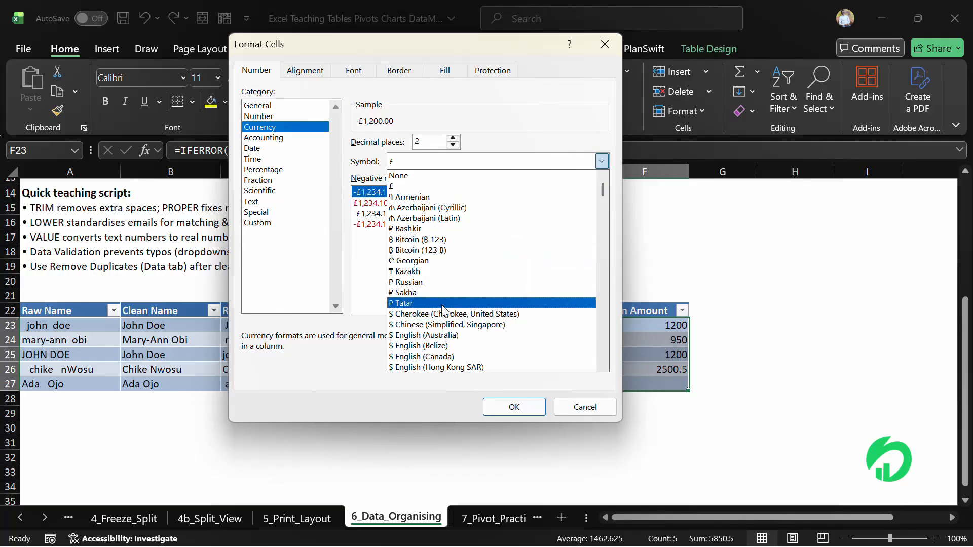
pyautogui.moveTo(601, 184); pyautogui.dragTo(602, 205)
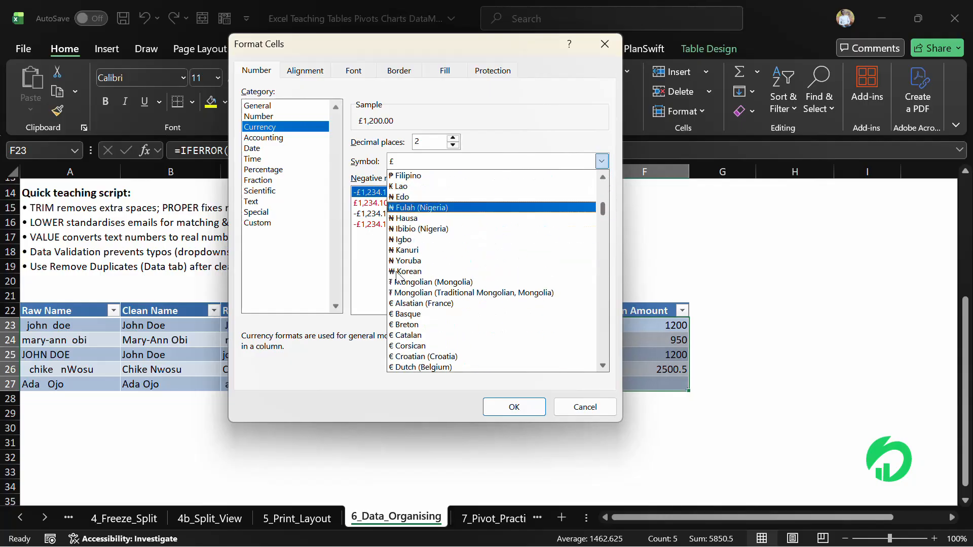
pyautogui.click(401, 270)
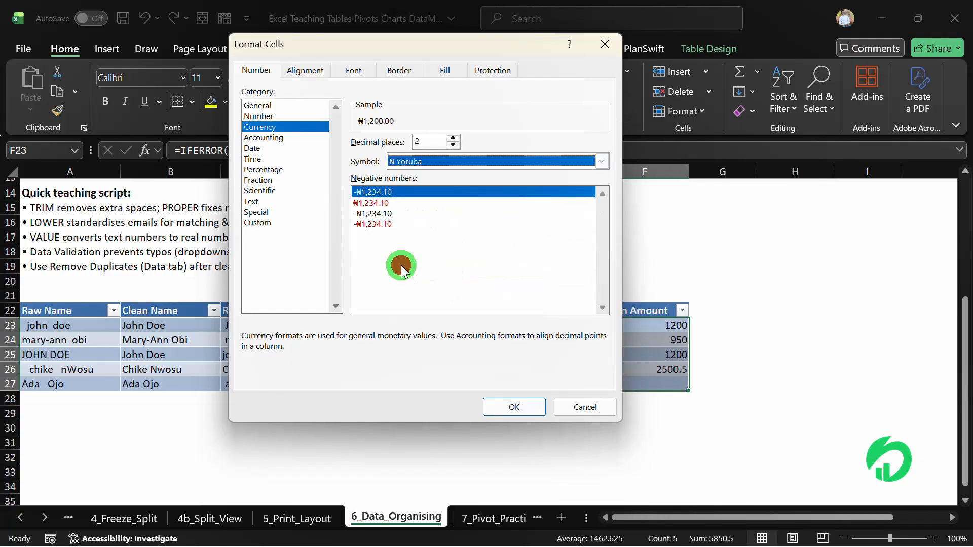
pyautogui.click(522, 406)
pyautogui.click(723, 393)
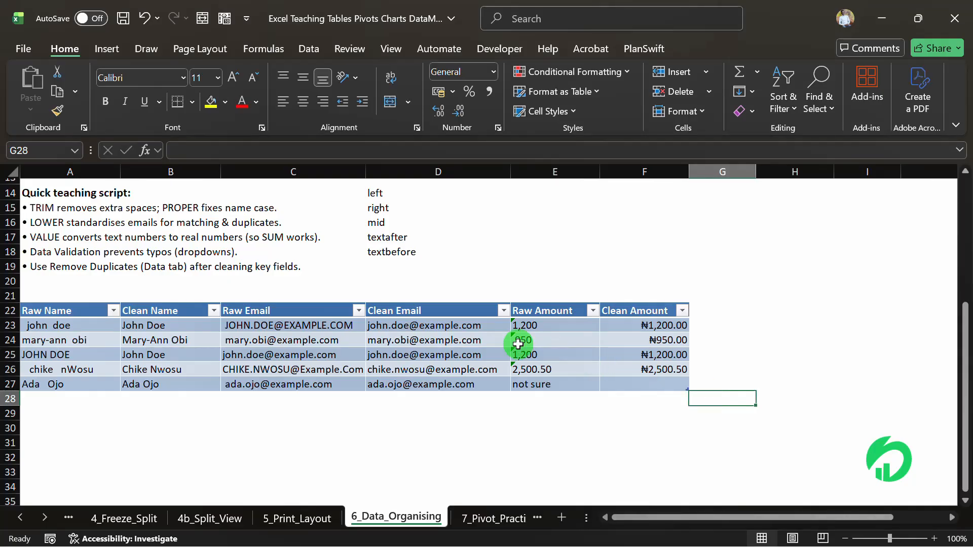
pyautogui.scroll(-1, 415, 380)
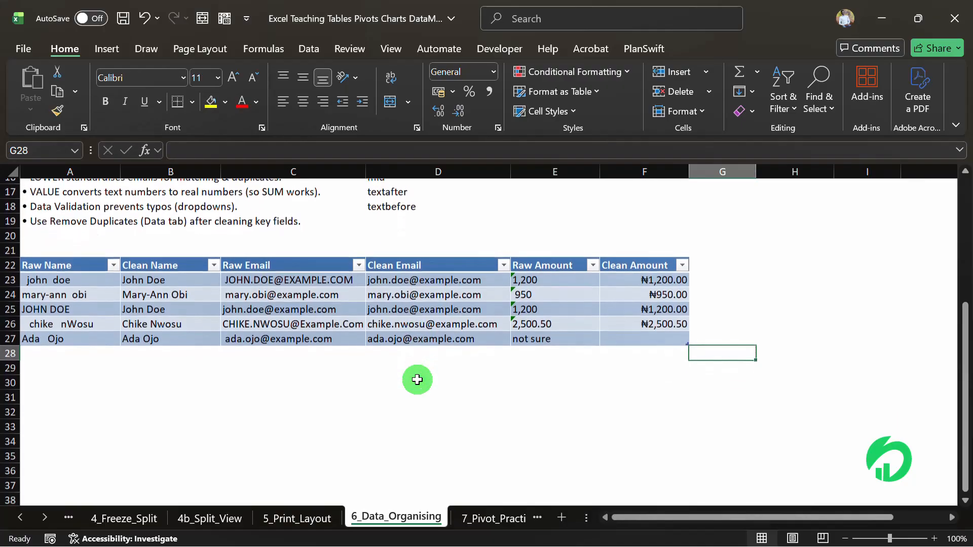
pyautogui.click(80, 392)
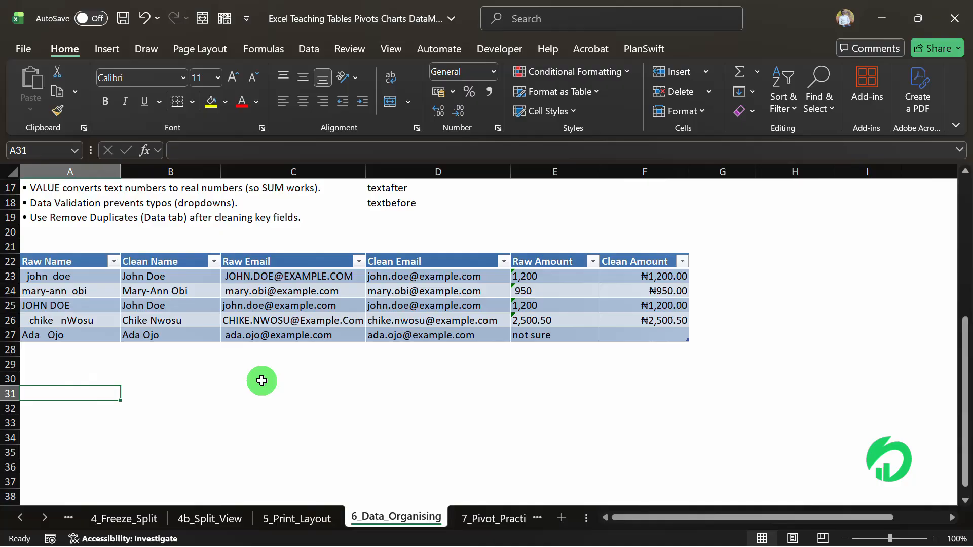
pyautogui.click(261, 381)
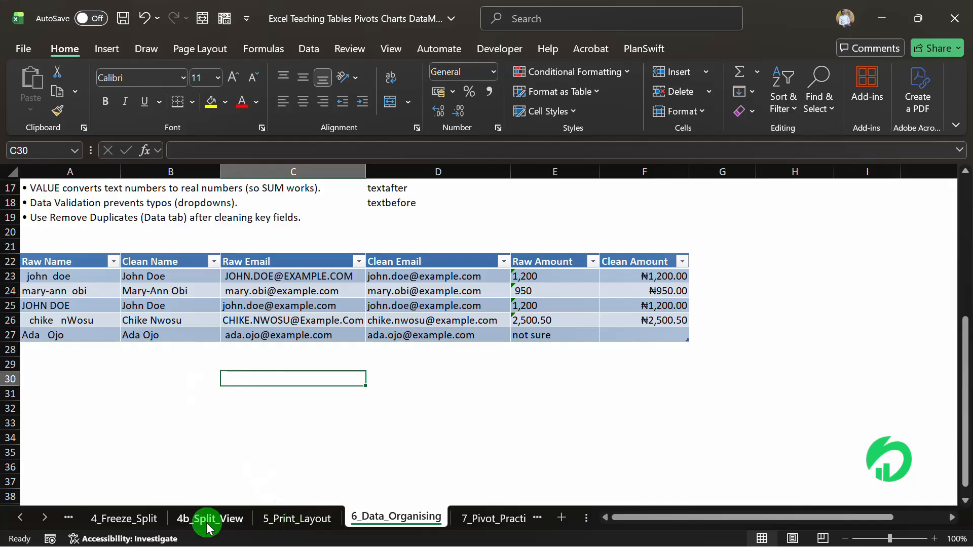
# Step: Review the distinct Category values in the 3_Filter_Sort table, including its filter list, without applying a filter
pyautogui.click(23, 524)
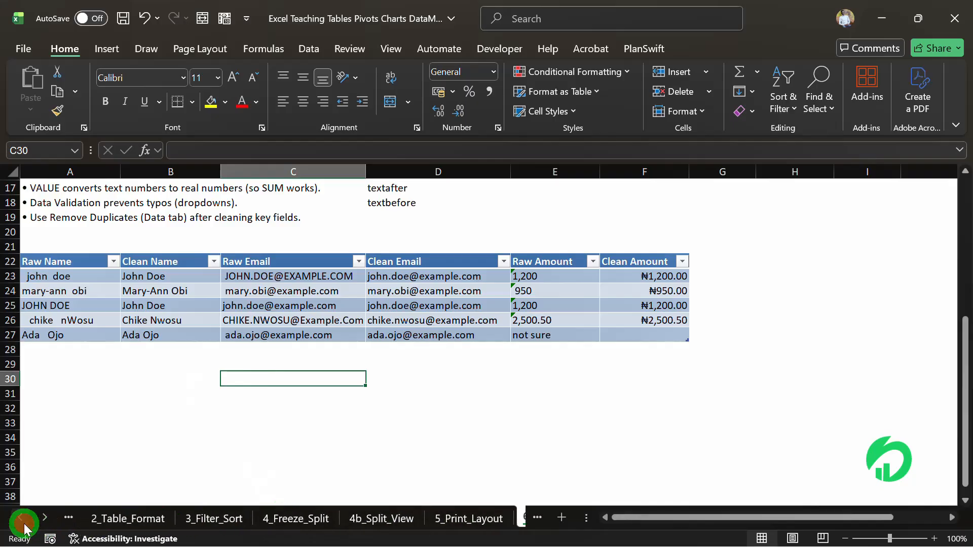
pyautogui.click(211, 519)
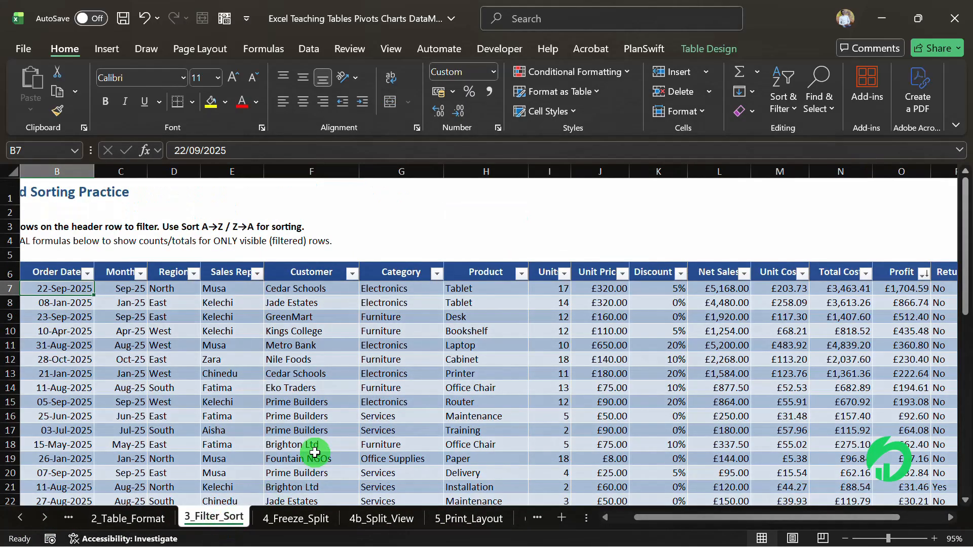
pyautogui.click(401, 318)
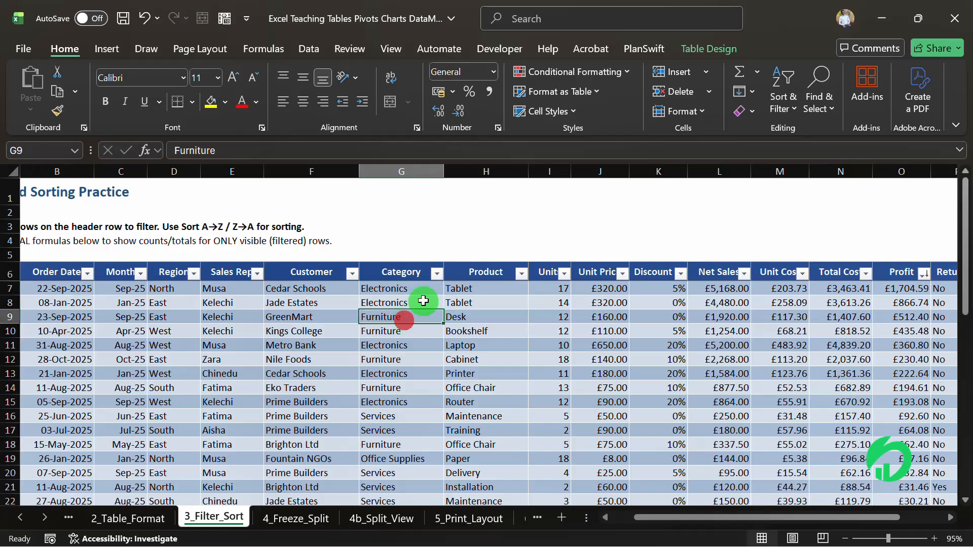
pyautogui.click(419, 299)
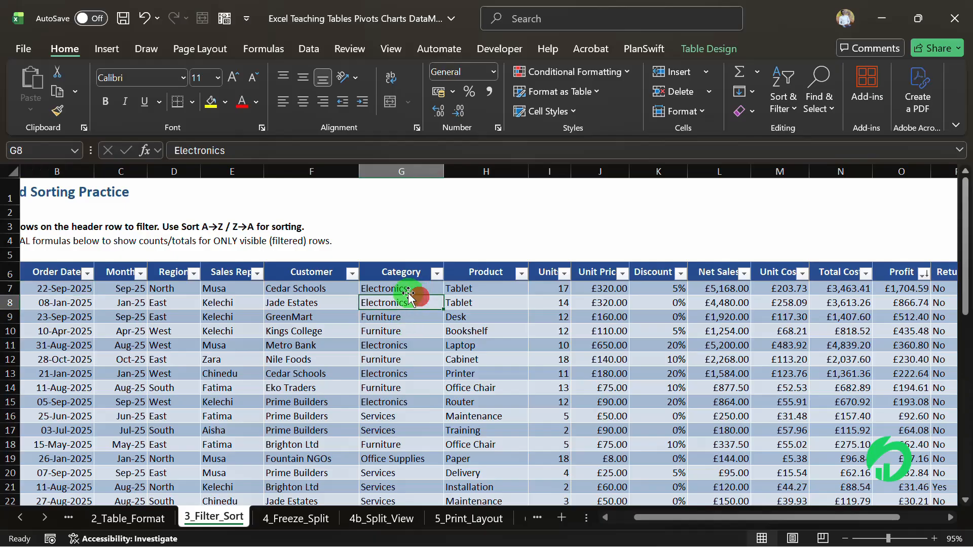
pyautogui.click(436, 274)
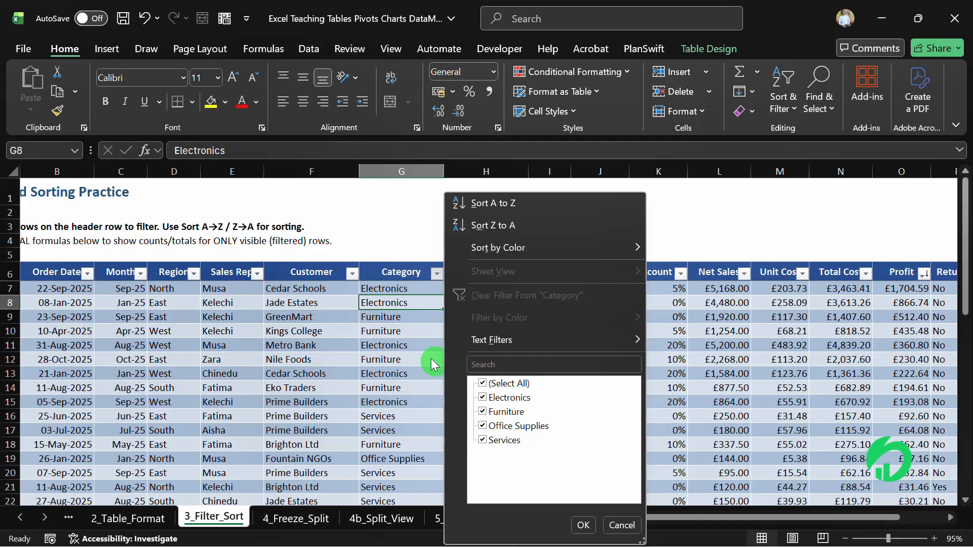
pyautogui.click(393, 348)
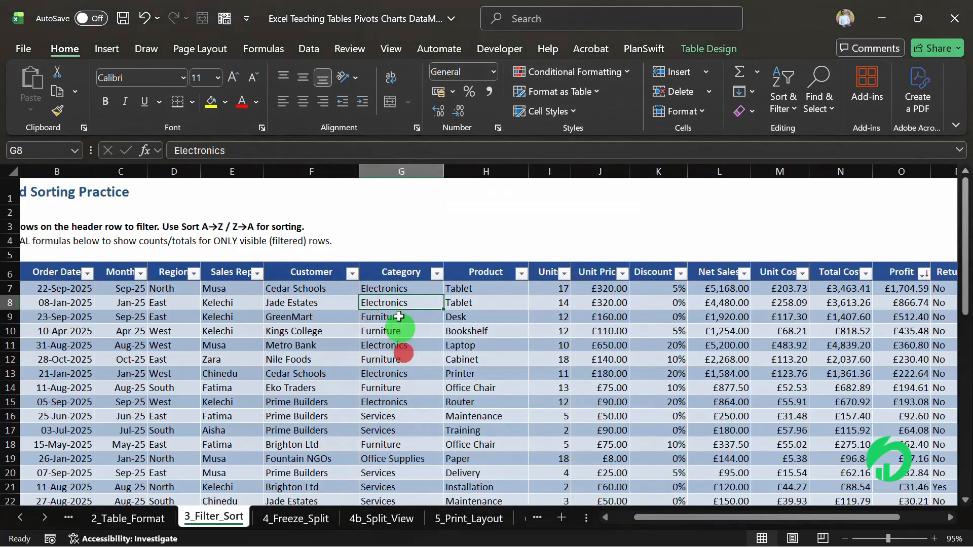
pyautogui.click(389, 316)
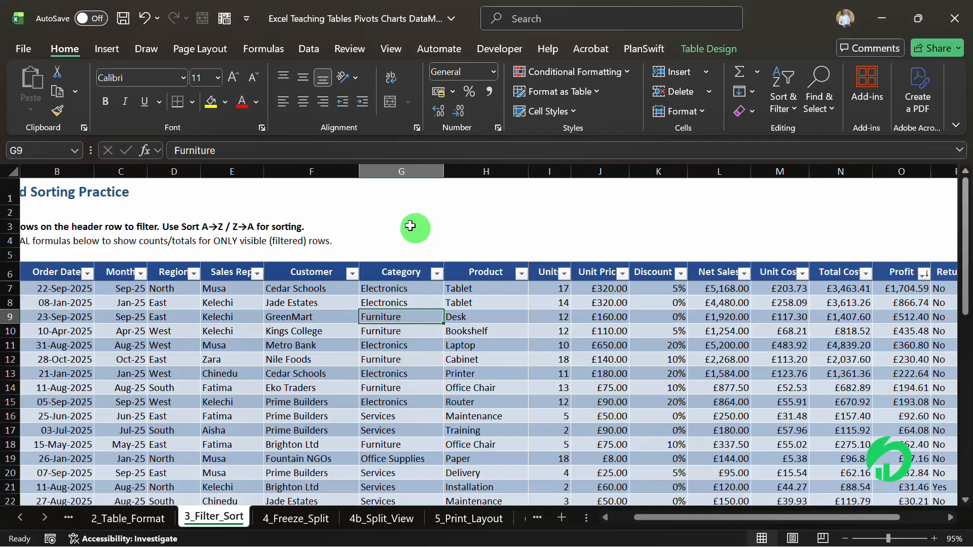
# Step: Write "Electronics,Furniture,Services, Office Supplies" in cell H3 and cut the text for reuse
pyautogui.click(489, 225)
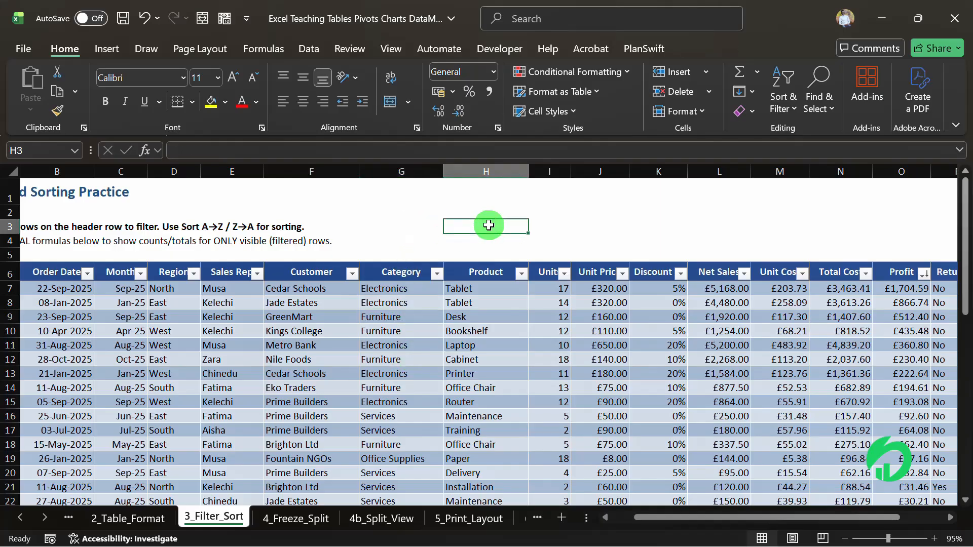
pyautogui.write('Electro')
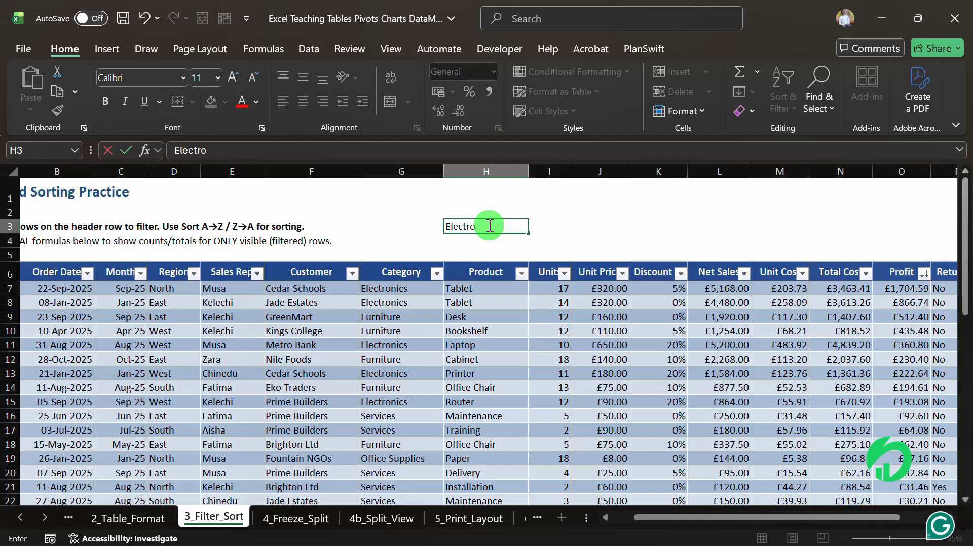
pyautogui.write('nics,Furniture')
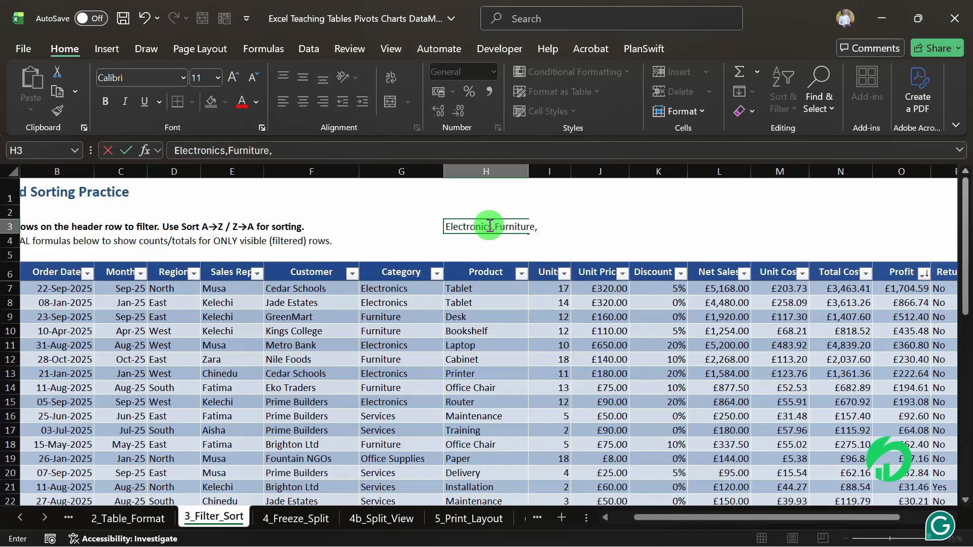
pyautogui.write(',Services, Offic')
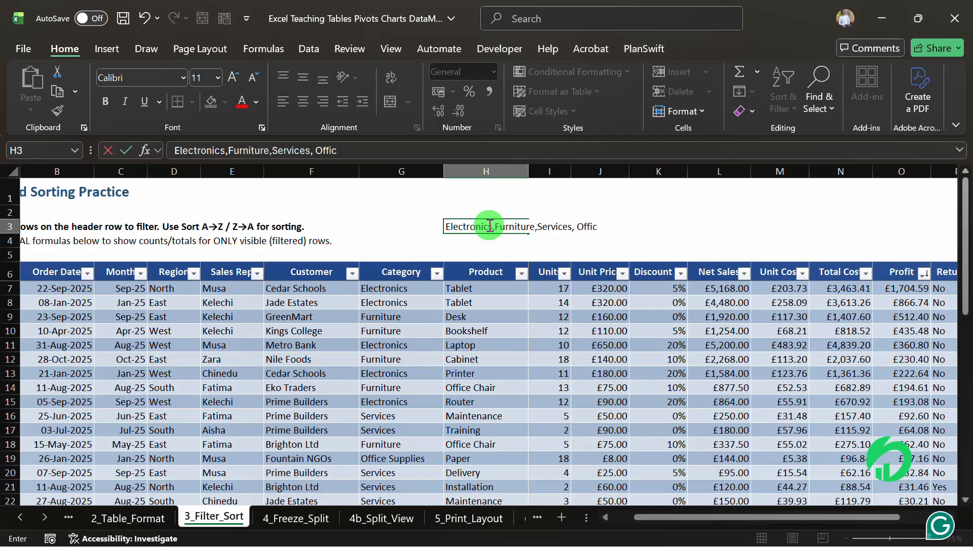
pyautogui.write('e Supplies')
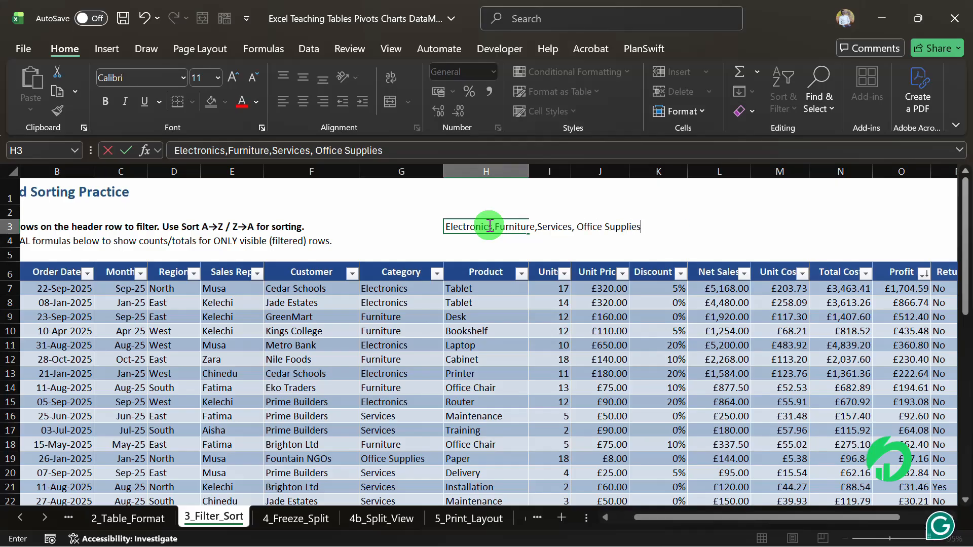
pyautogui.hotkey('shift', 'Home')
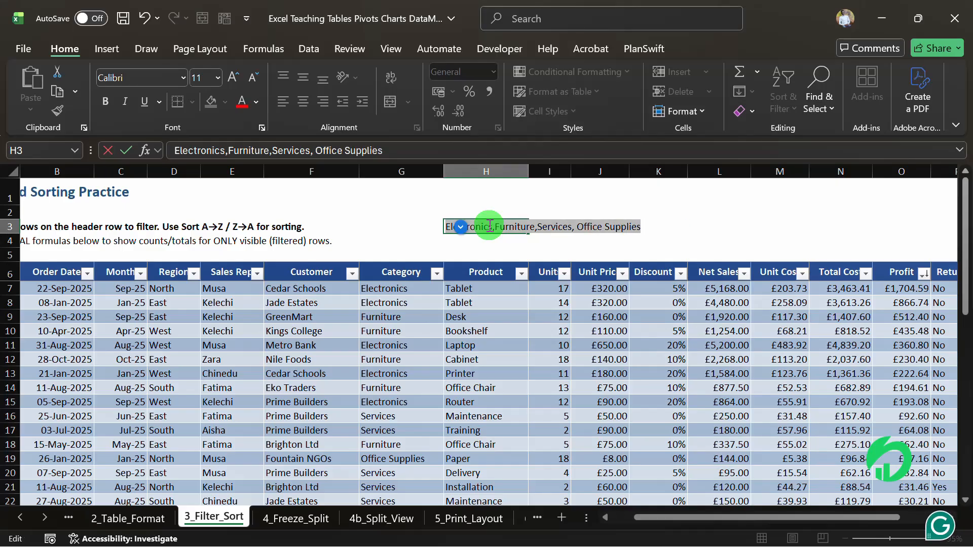
pyautogui.press('BackSpace')
# Step: Open Data Validation for cell G3 and look through its input message and error alert options before returning to the validation criteria
pyautogui.click(408, 229)
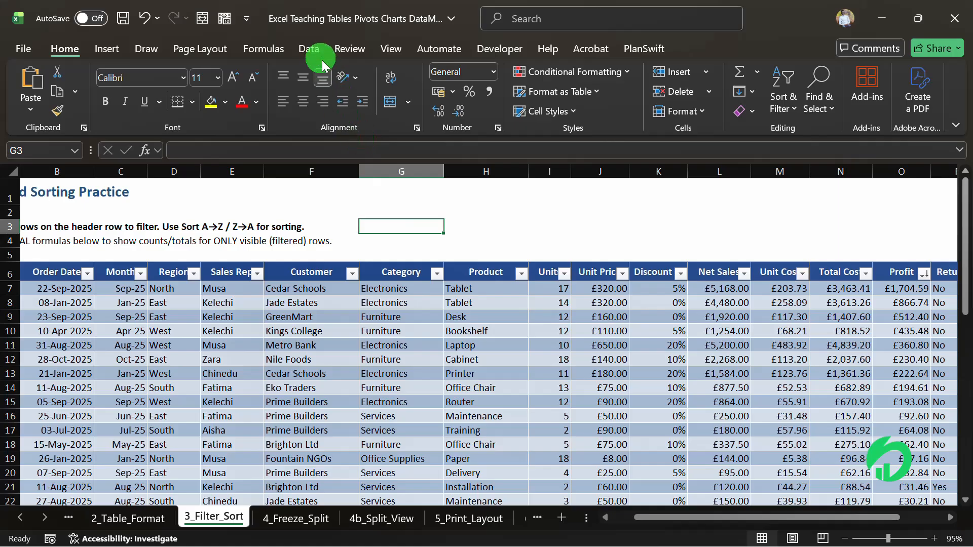
pyautogui.click(311, 47)
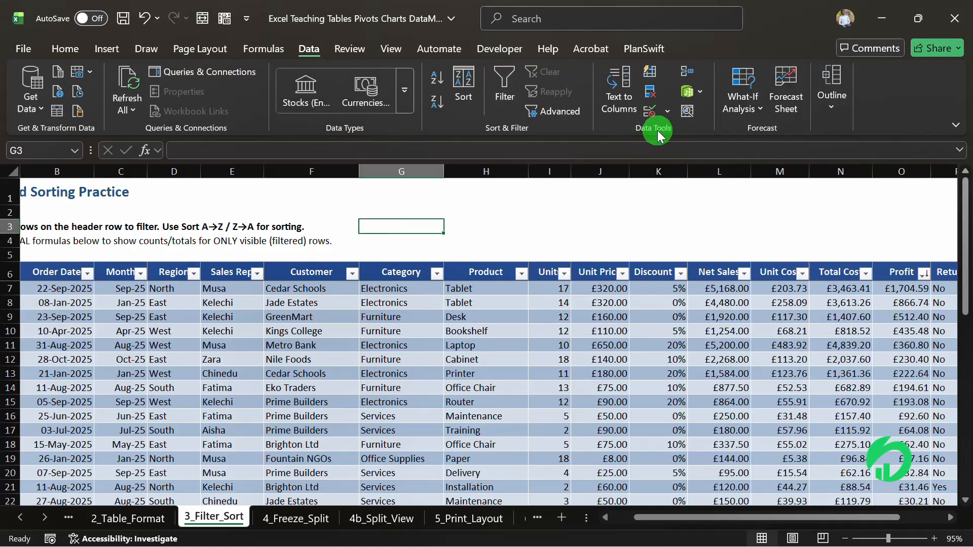
pyautogui.click(667, 115)
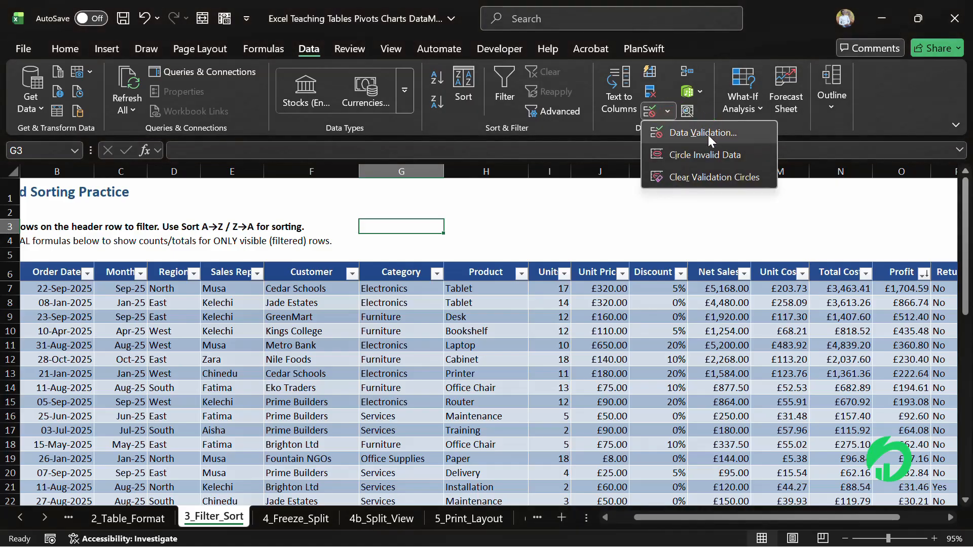
pyautogui.click(708, 135)
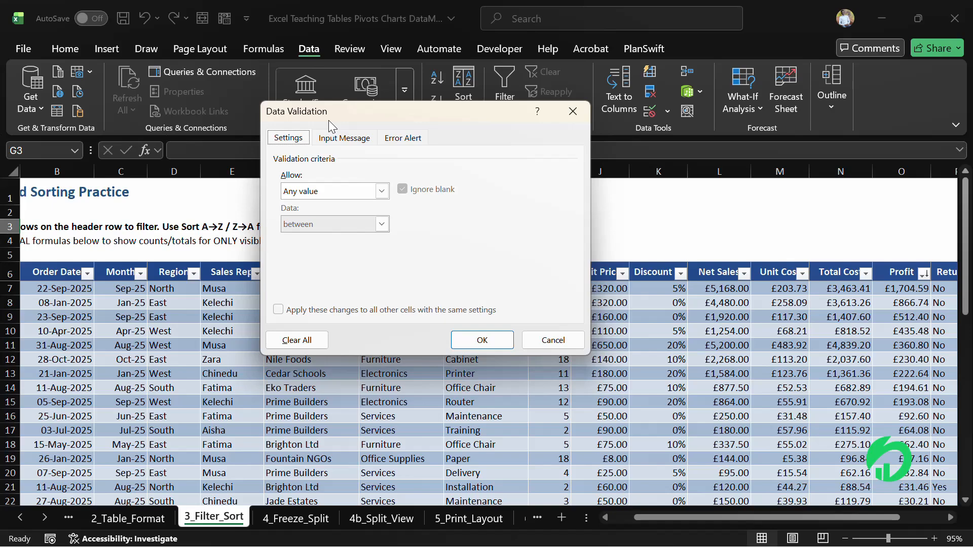
pyautogui.click(349, 138)
pyautogui.click(403, 140)
pyautogui.click(355, 140)
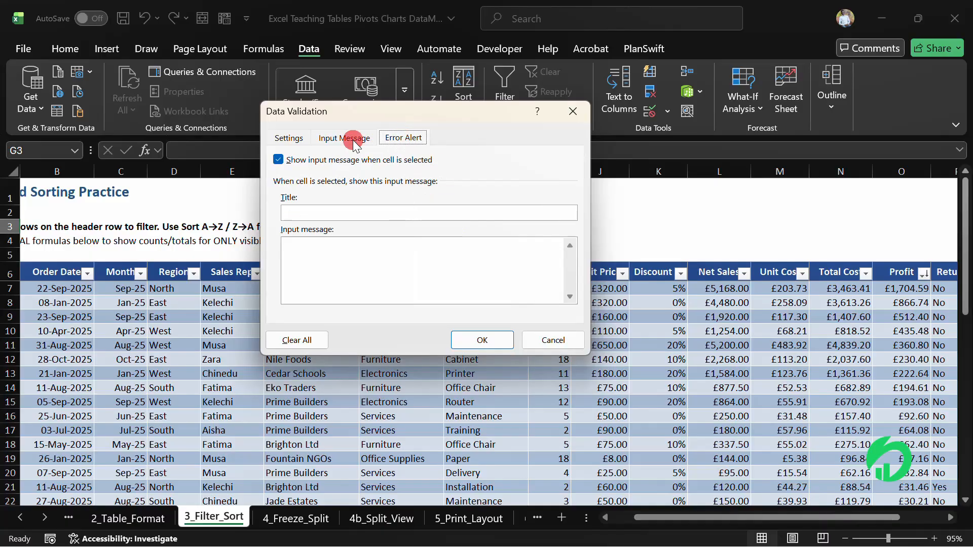
pyautogui.click(294, 138)
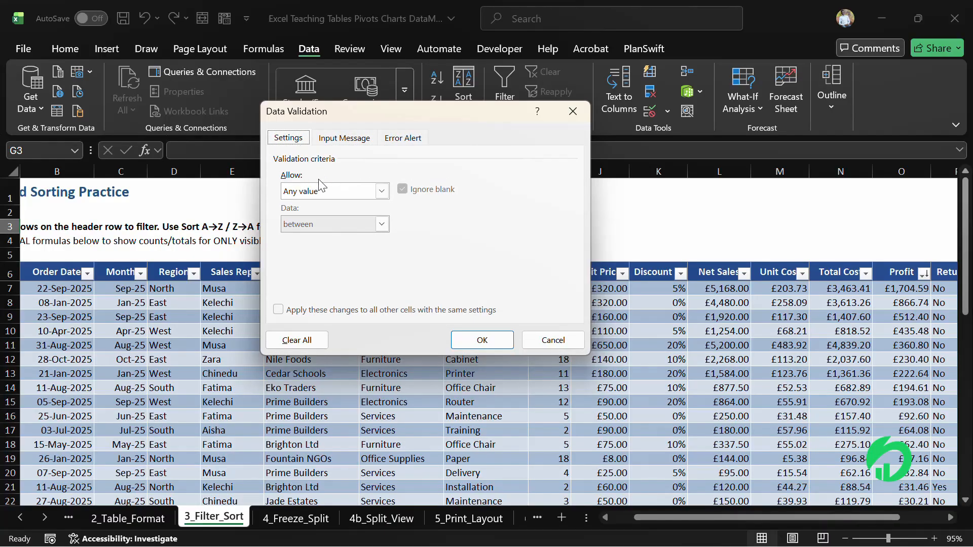
# Step: Restrict G3 to a List with the source Electronics,Furniture,Services,Office Supplies, removing the space before Office Supplies, and apply the validation
pyautogui.click(381, 192)
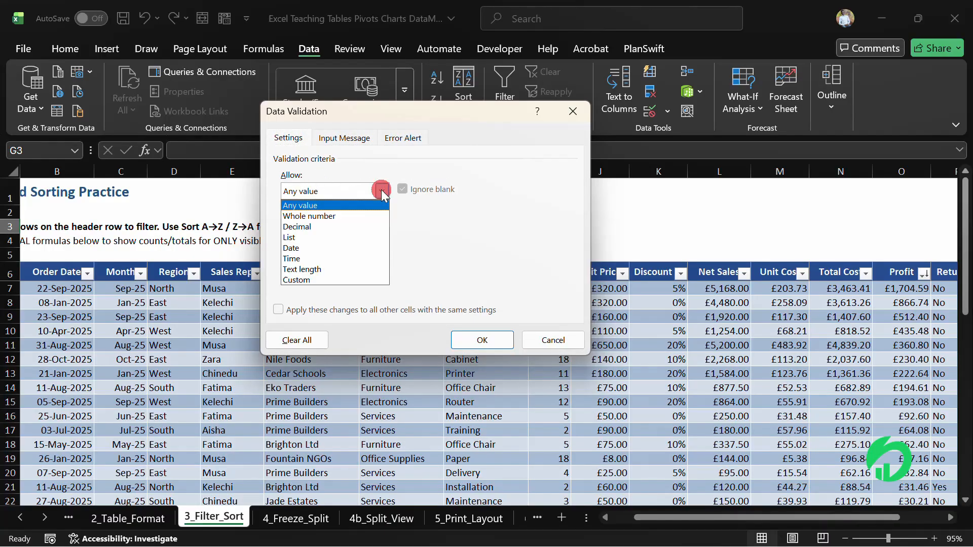
pyautogui.click(296, 238)
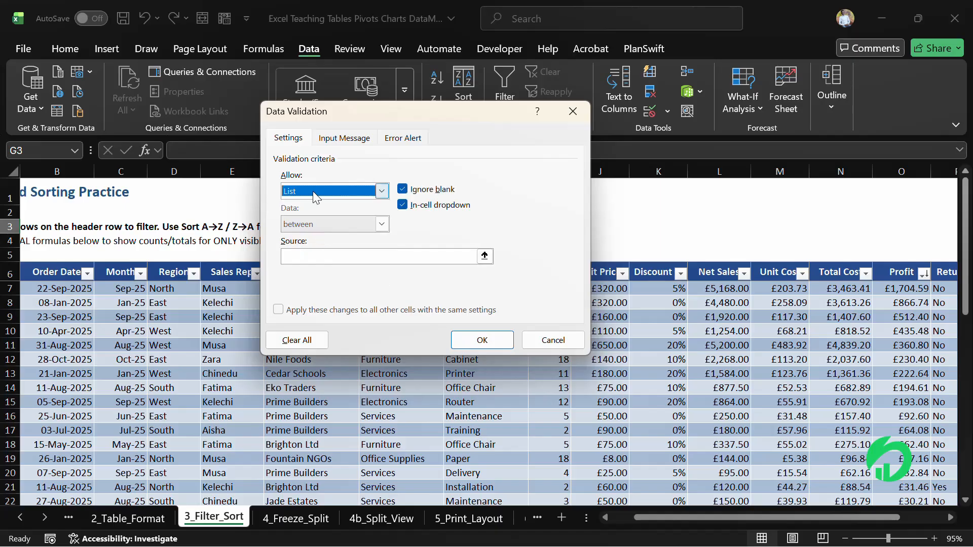
pyautogui.click(335, 257)
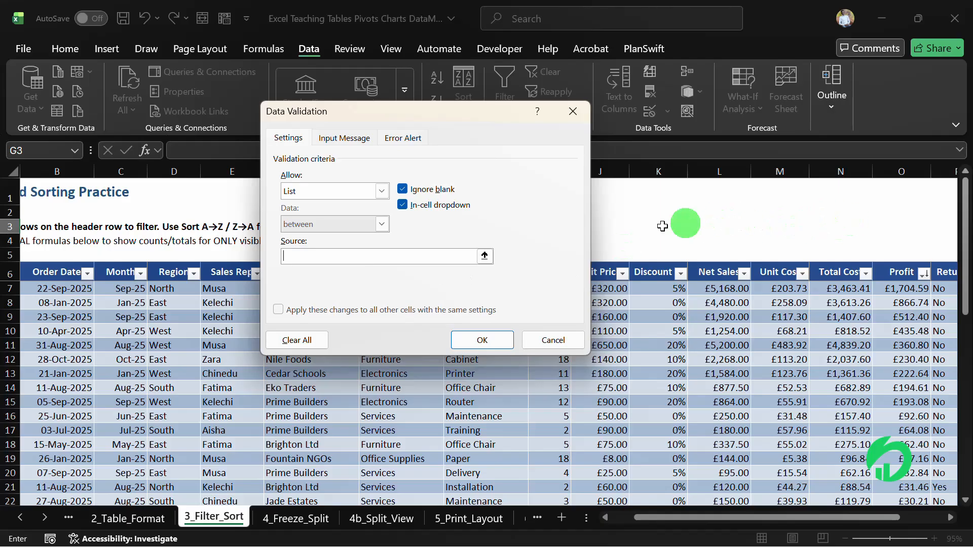
pyautogui.click(427, 256)
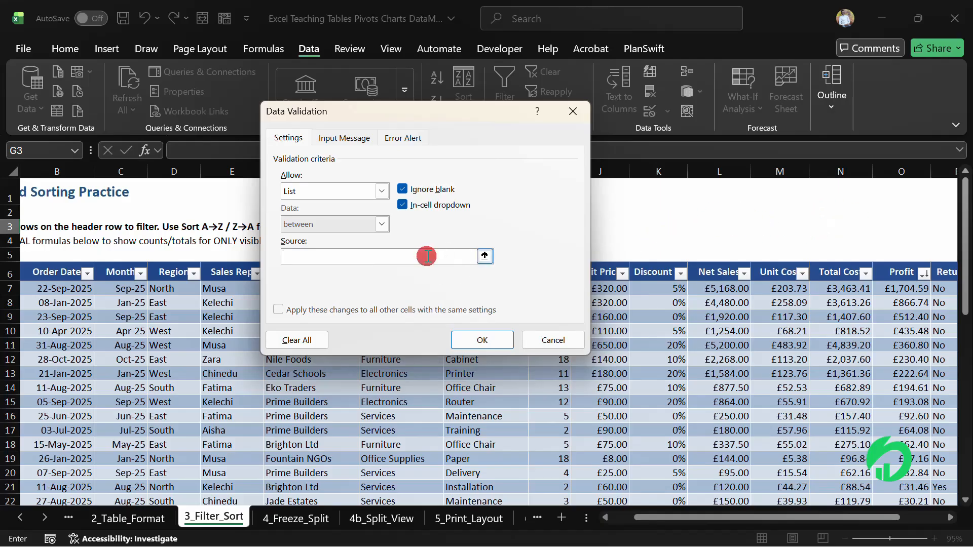
pyautogui.write('Electronics,Furniture,Services, Office Supplies')
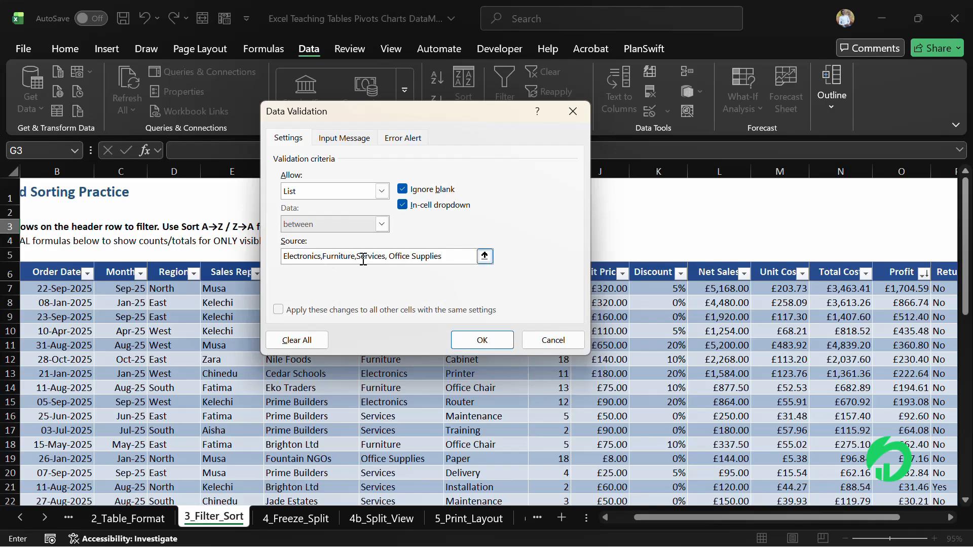
pyautogui.click(388, 257)
pyautogui.press('BackSpace')
pyautogui.click(500, 337)
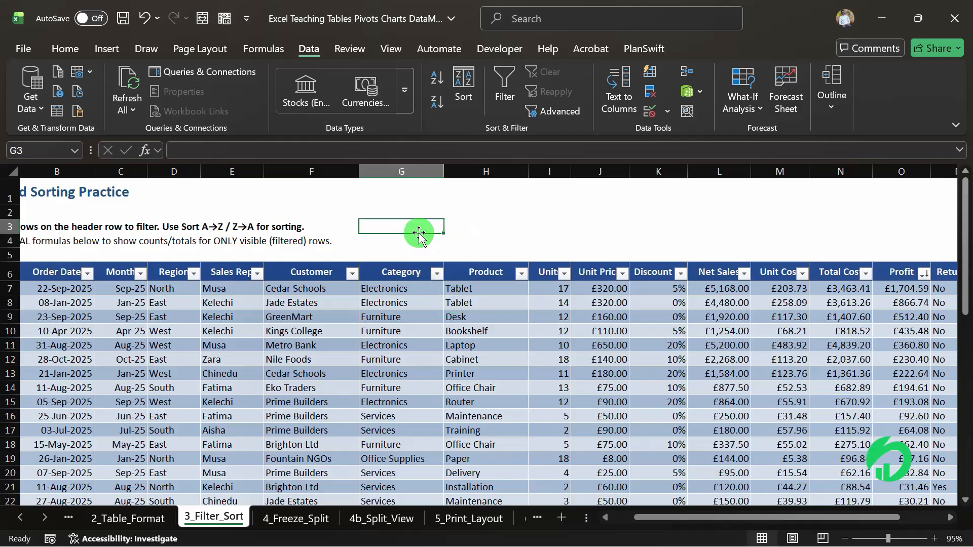
# Step: Test the validation list in G3 by choosing Furniture, Electronics and Services in turn
pyautogui.click(450, 226)
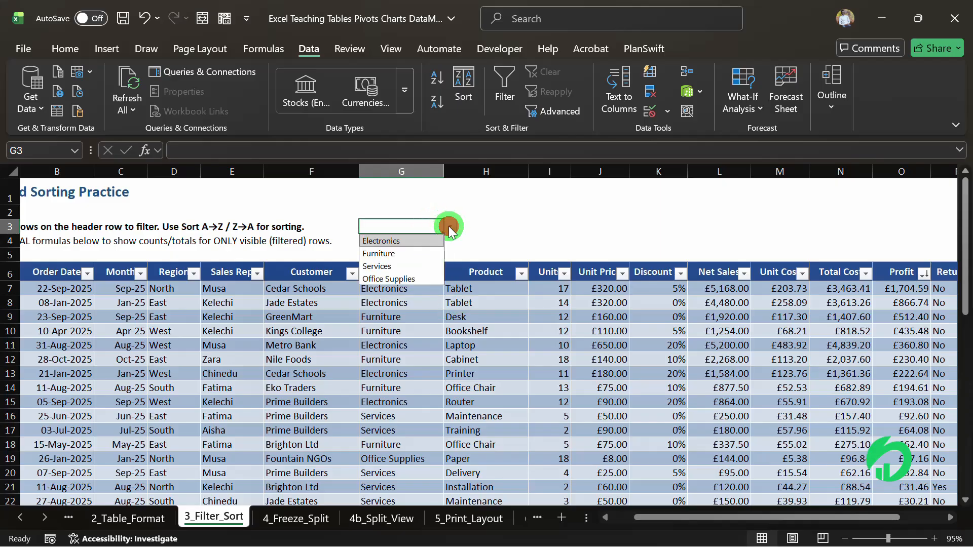
pyautogui.click(391, 253)
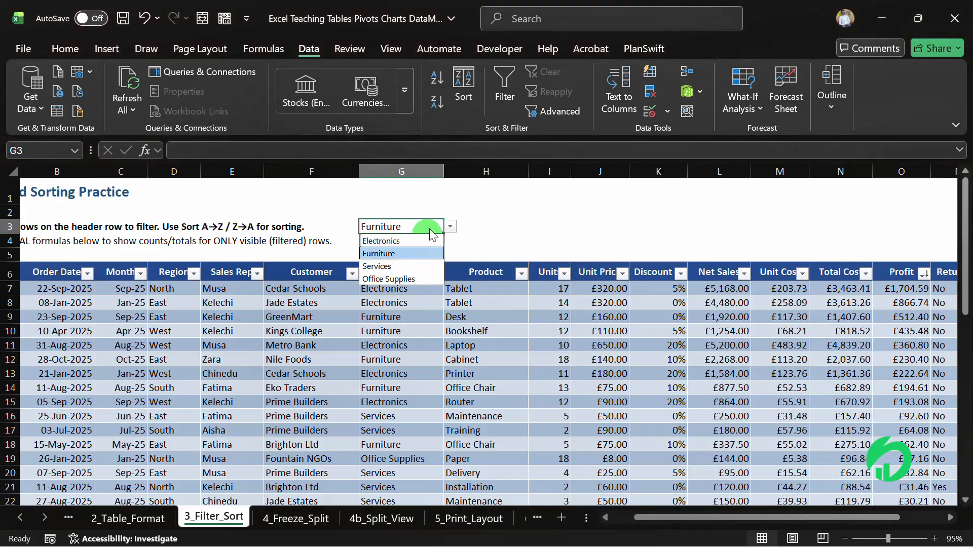
pyautogui.click(449, 227)
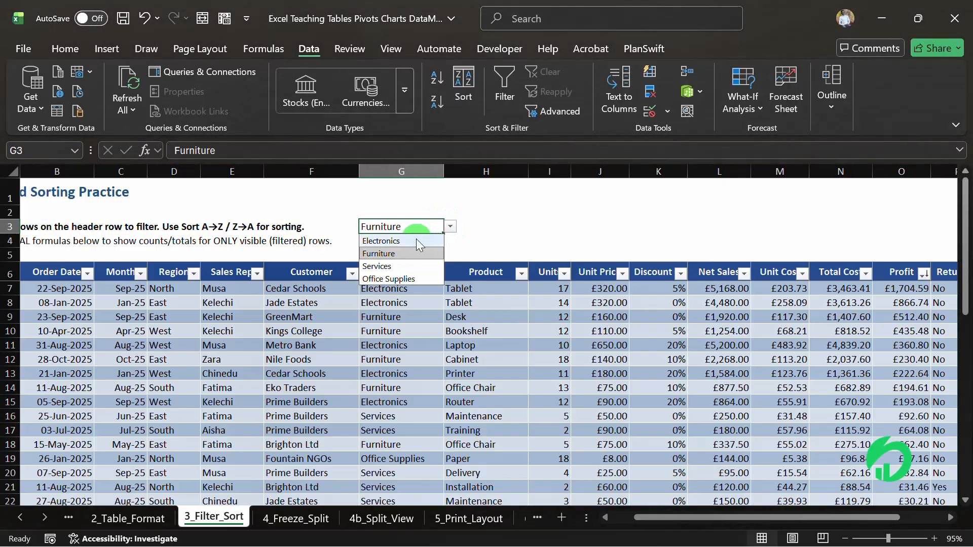
pyautogui.click(419, 241)
pyautogui.click(449, 226)
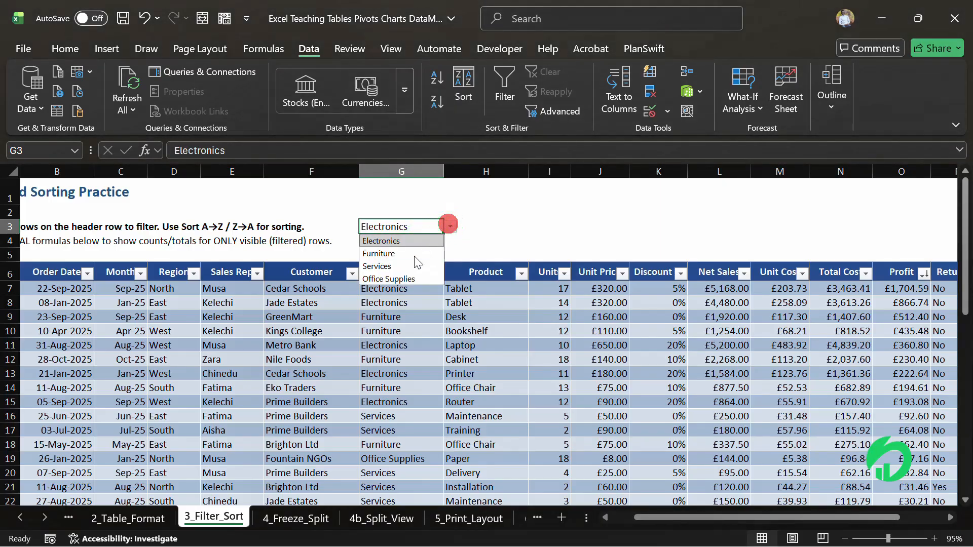
pyautogui.click(400, 266)
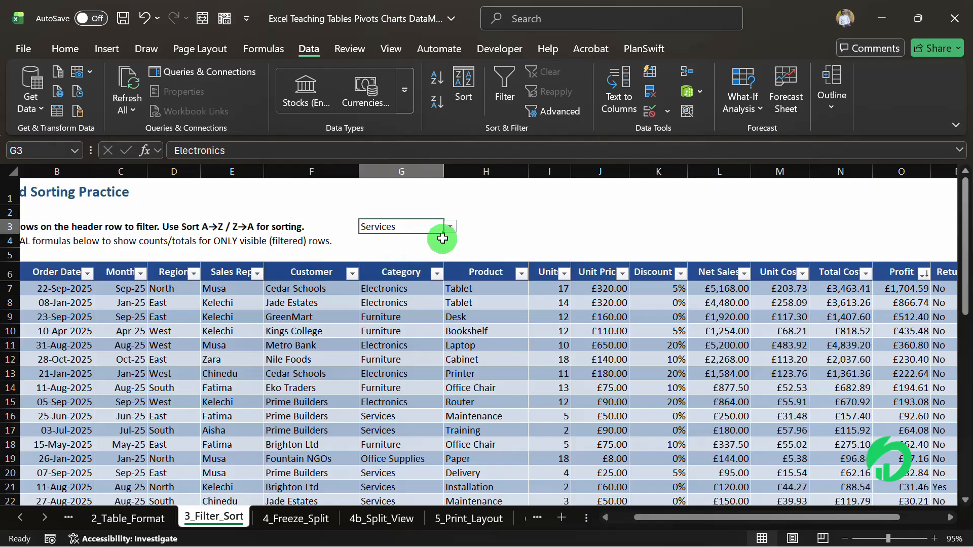
# Step: Check the choices in G3's validation list once more and clear the test value from the cell
pyautogui.click(450, 226)
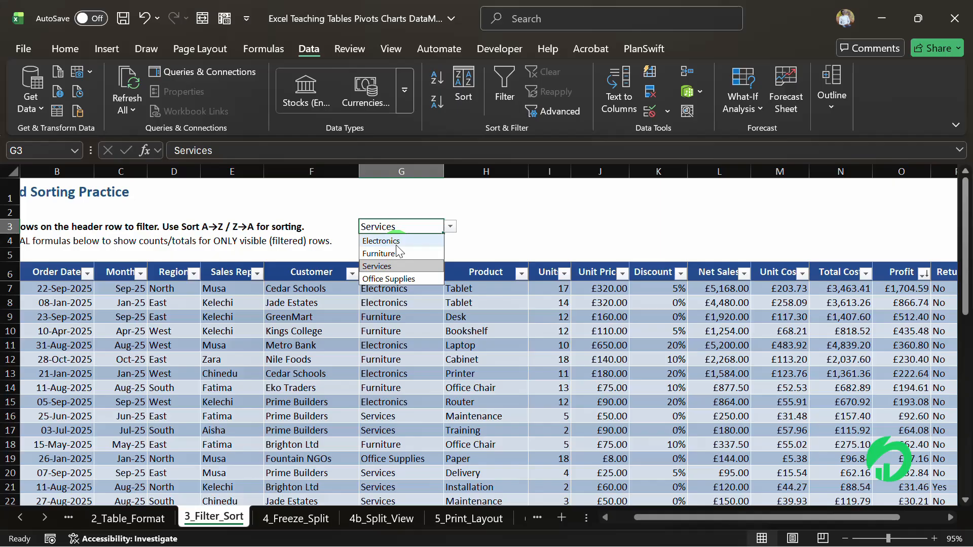
pyautogui.click(480, 220)
pyautogui.click(418, 223)
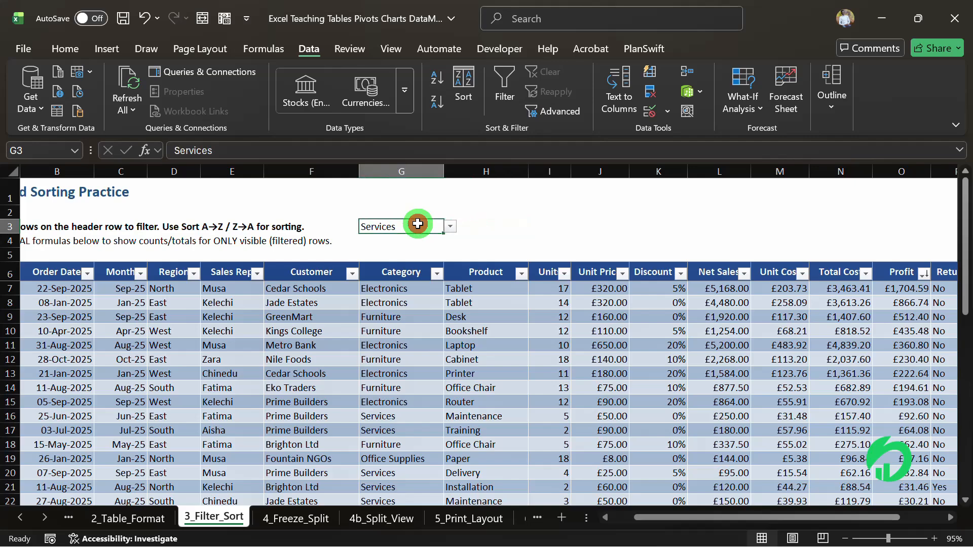
pyautogui.press('Delete')
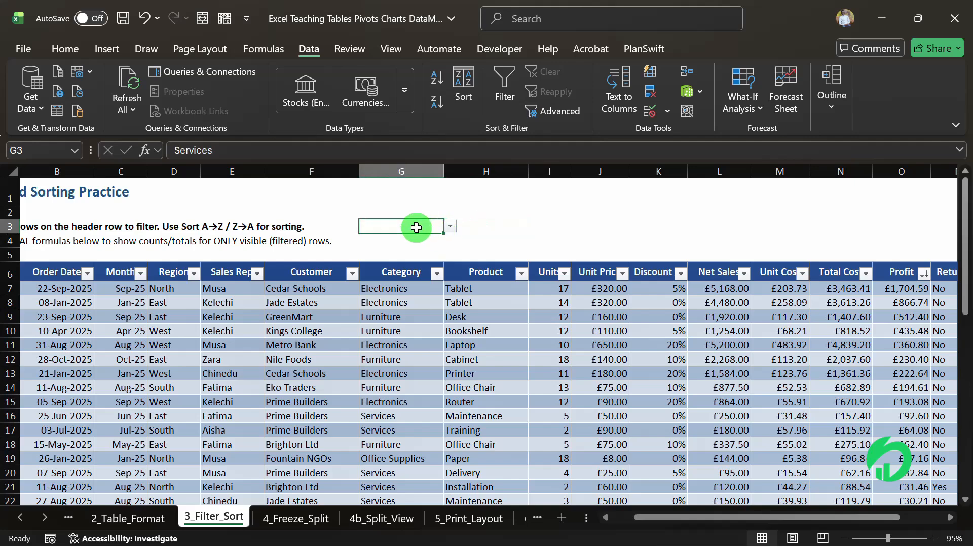
# Step: Return to the 6_Data_Organising sheet and view the data-cleaning notes above the cleaned table
pyautogui.click(45, 518)
pyautogui.click(44, 517)
pyautogui.click(45, 518)
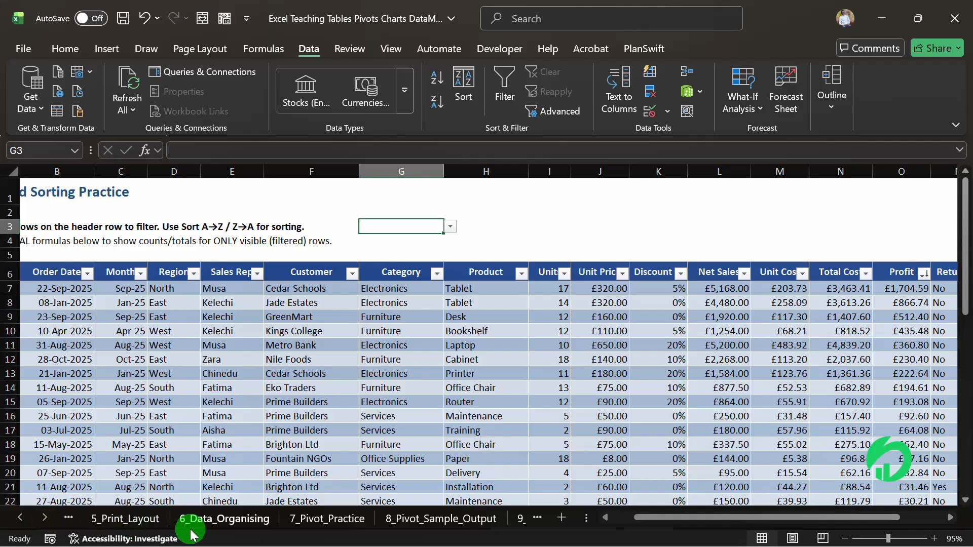
pyautogui.click(235, 519)
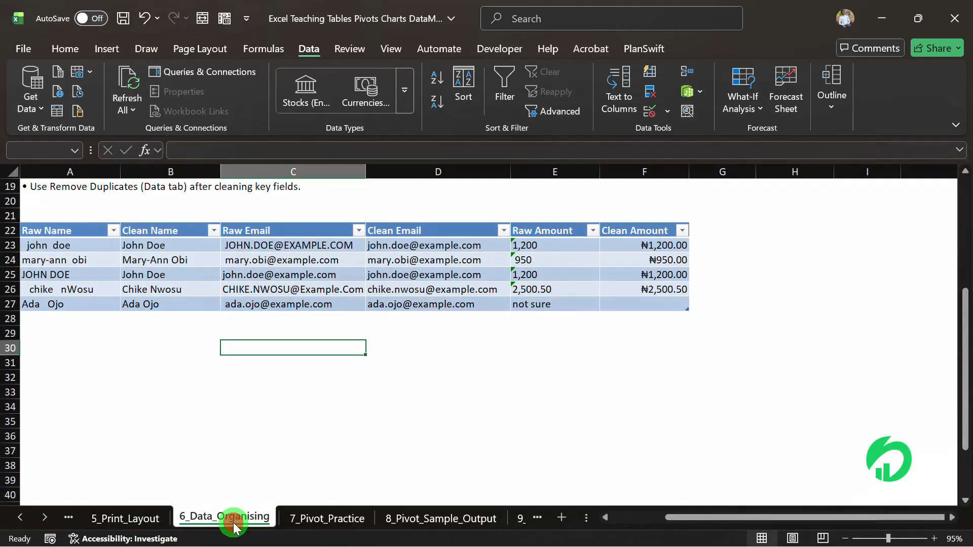
pyautogui.scroll(2, 241, 347)
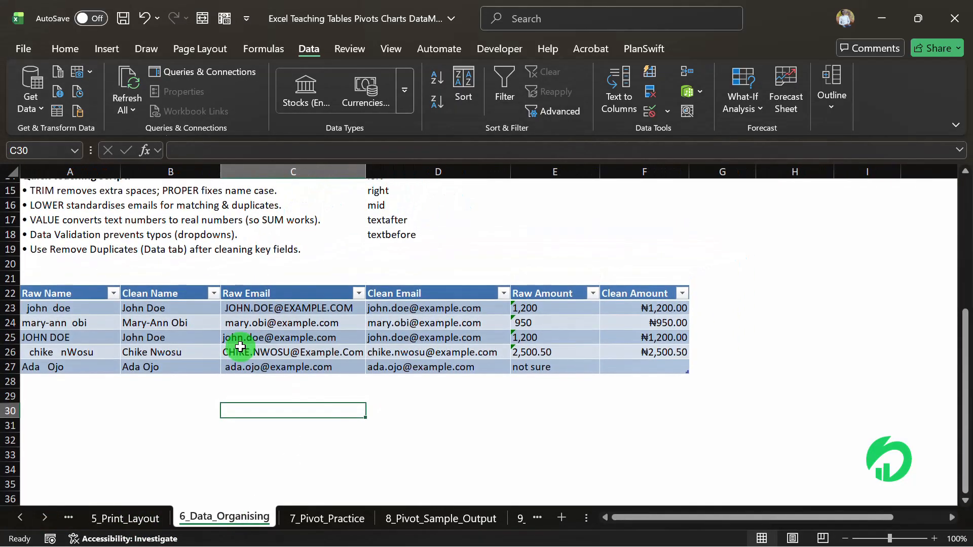